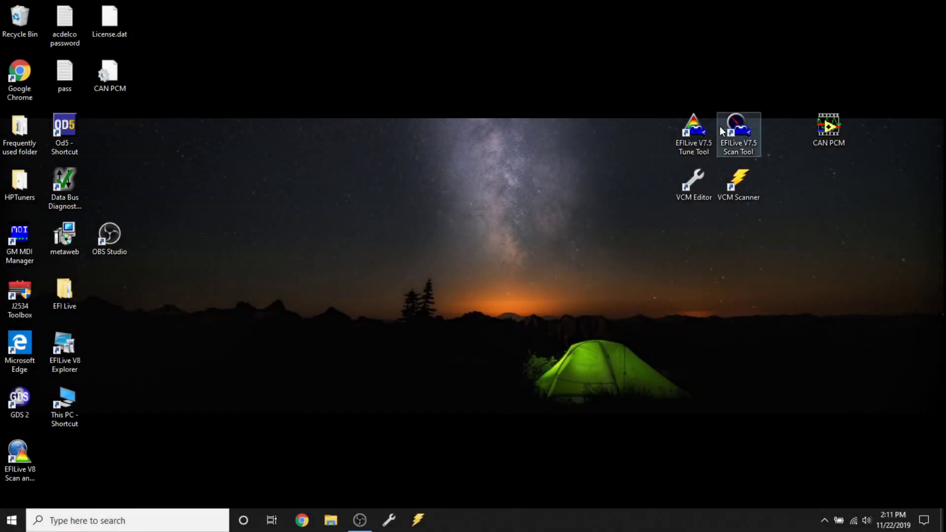
Step: Launch VCM Editor with the Stock ECM andTCM.hpt tune file loaded
{"action": "double_click", "coordinate": [694, 173]}
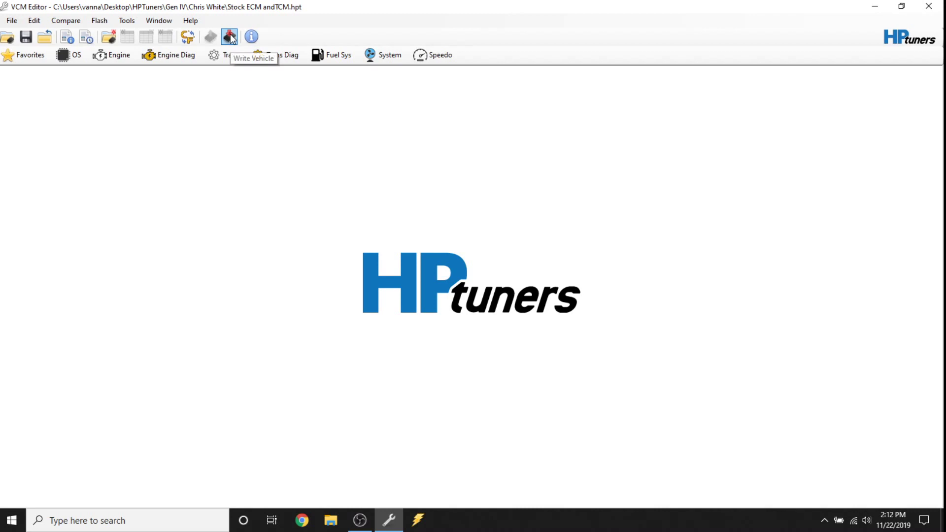
Step: Cancel the vehicle write, close the stock tune, and gather the 2011 GMC Yukon Denali's E38 info
{"action": "left_click", "coordinate": [229, 37]}
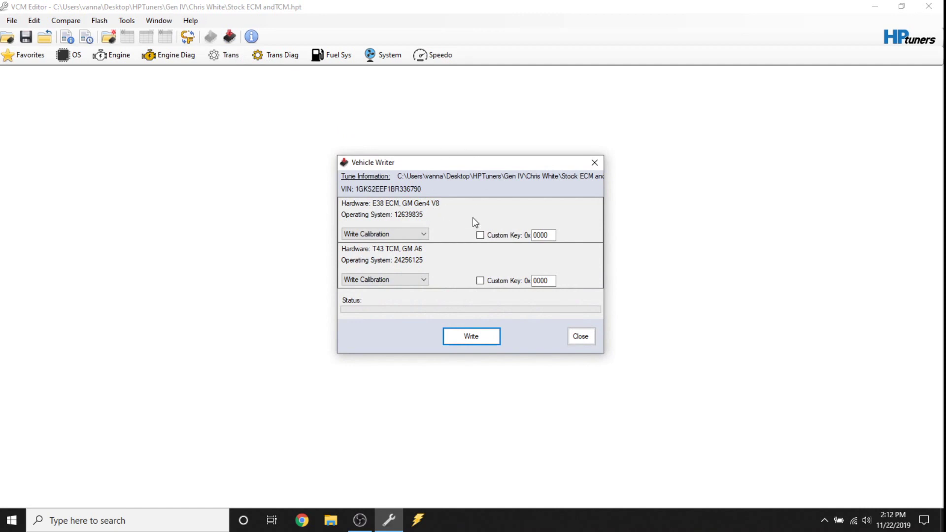
{"action": "left_click", "coordinate": [582, 336]}
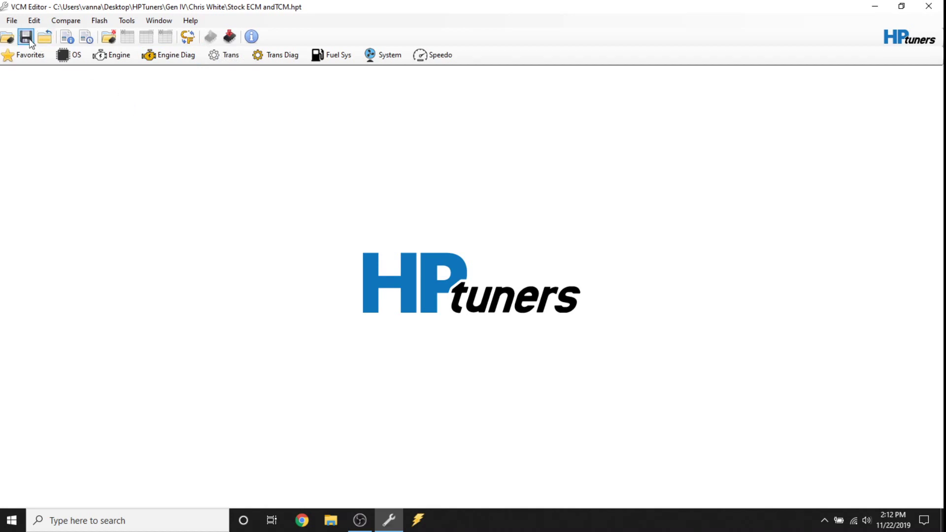
{"action": "left_click", "coordinate": [10, 23]}
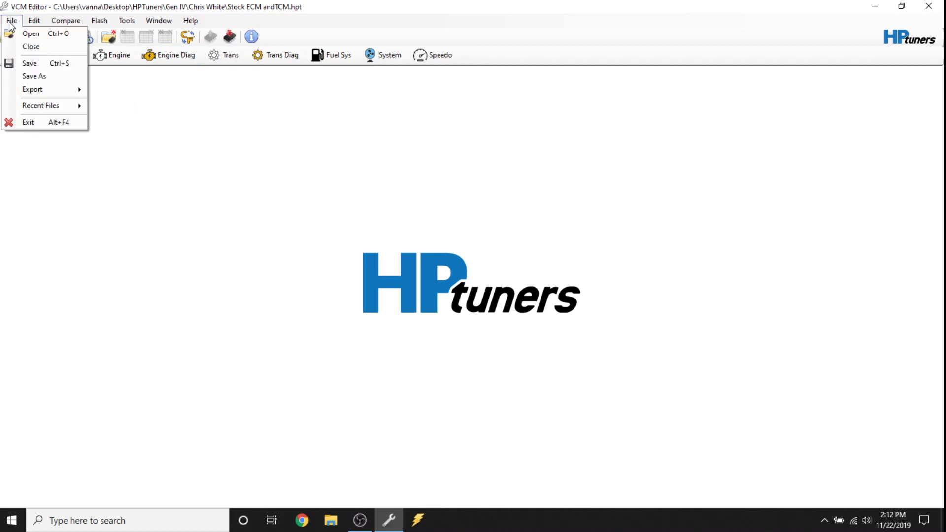
{"action": "left_click", "coordinate": [23, 51]}
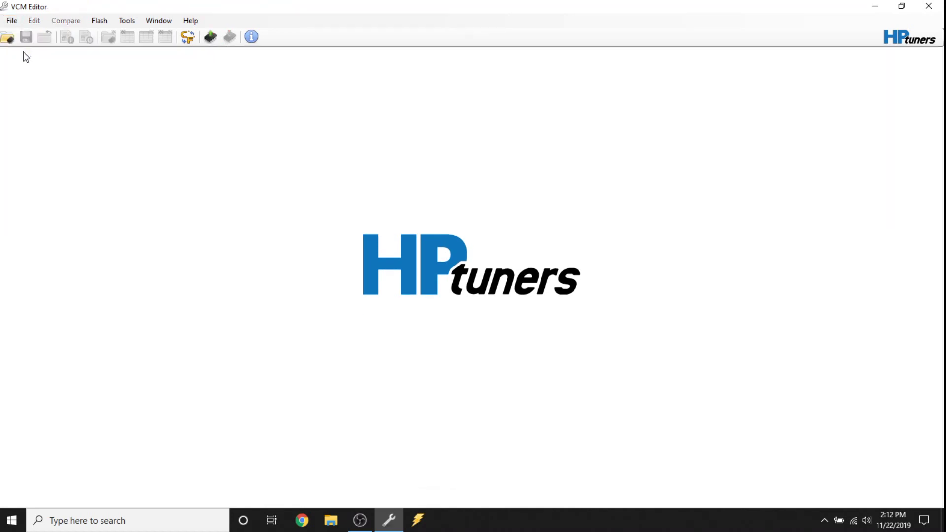
{"action": "left_click", "coordinate": [214, 39]}
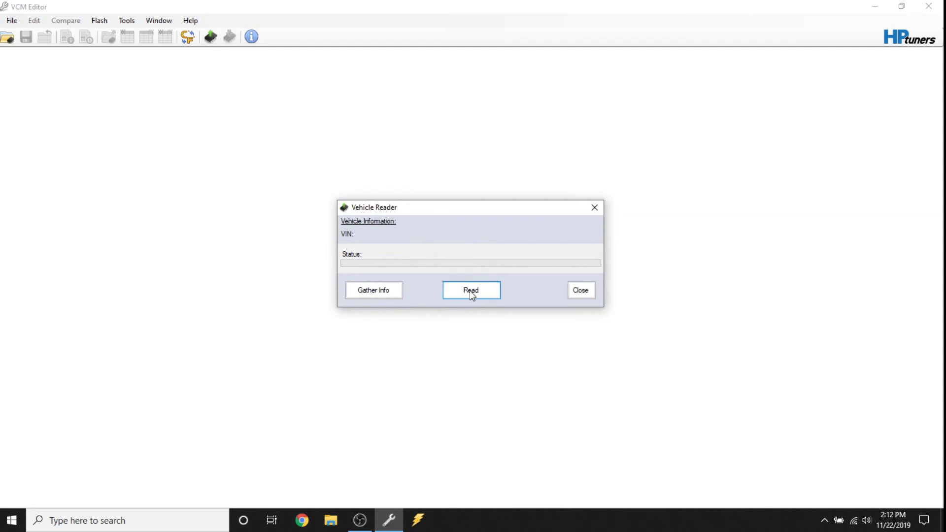
{"action": "left_click", "coordinate": [394, 291]}
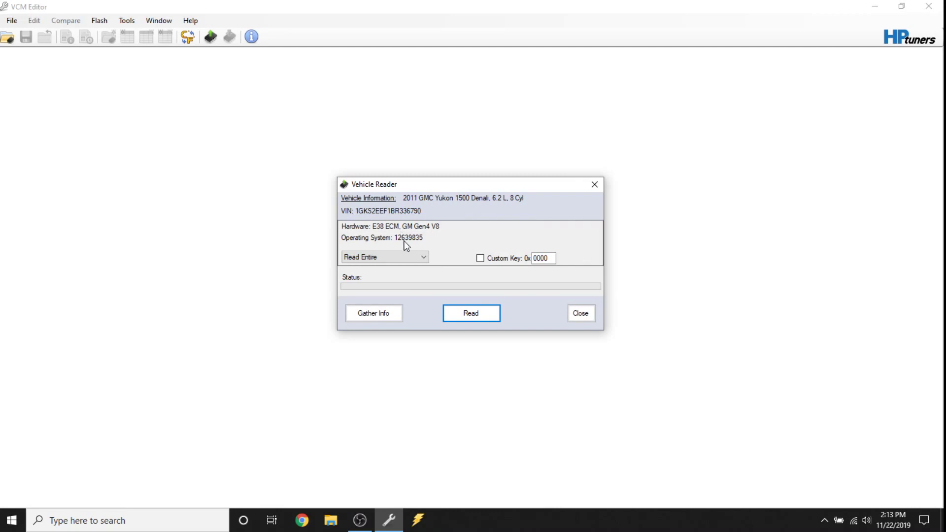
Step: Dismiss the Vehicle Reader and reopen Stock ECM andTCM.hpt via File > Open
{"action": "left_click", "coordinate": [587, 314]}
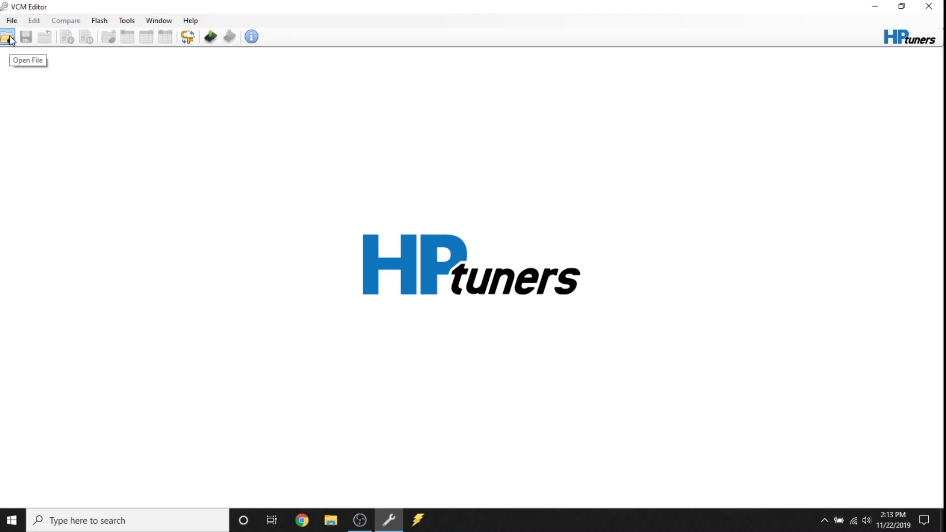
{"action": "left_click", "coordinate": [15, 23]}
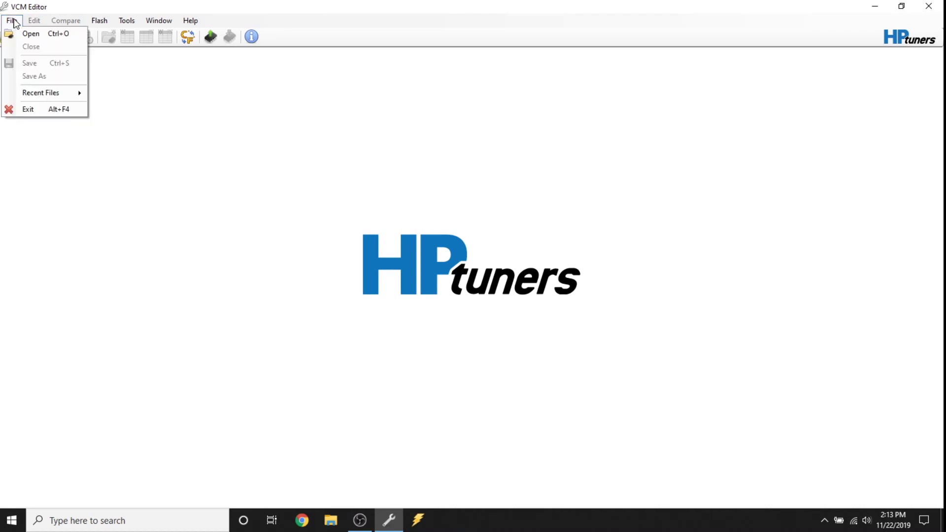
{"action": "left_click", "coordinate": [28, 34]}
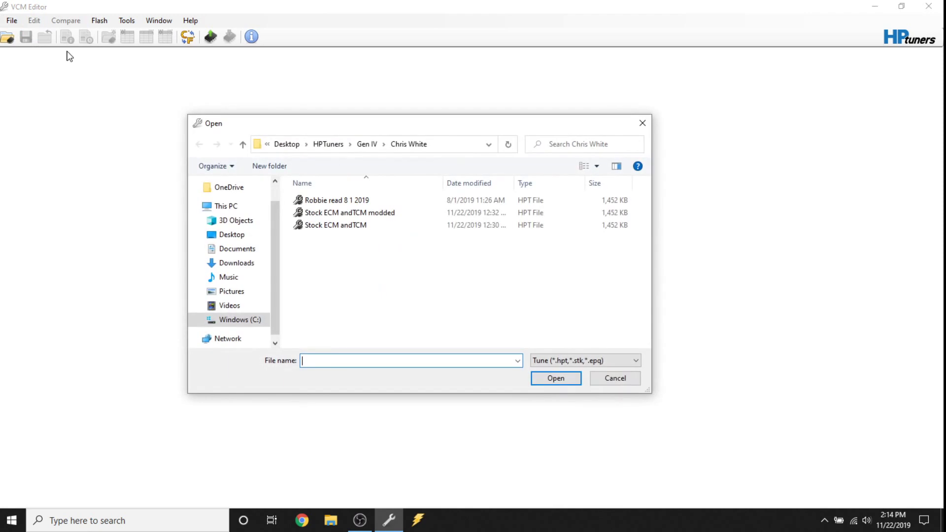
{"action": "double_click", "coordinate": [331, 225]}
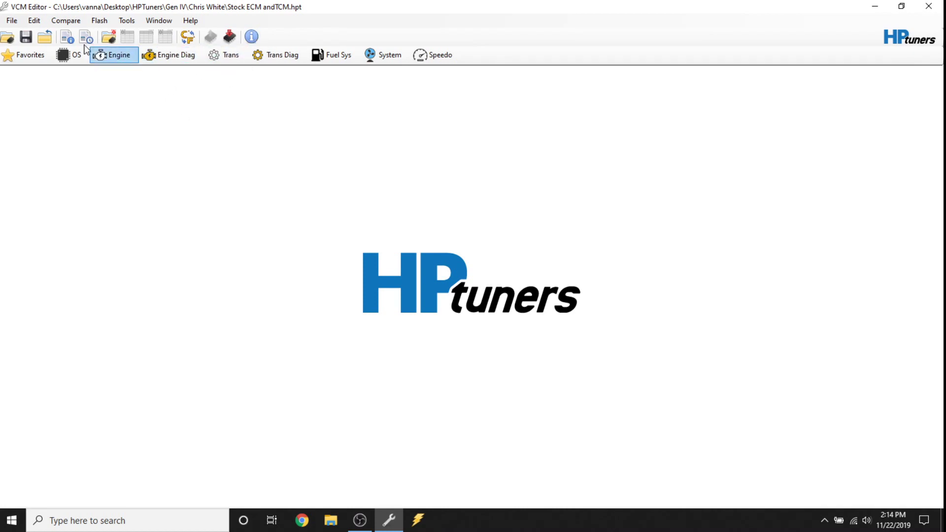
{"action": "left_click", "coordinate": [10, 22]}
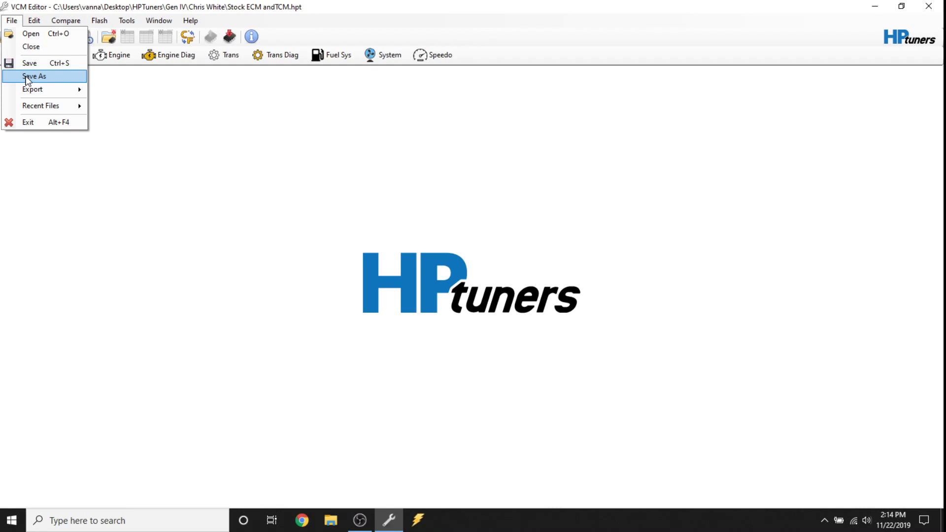
{"action": "mouse_move", "coordinate": [24, 105]}
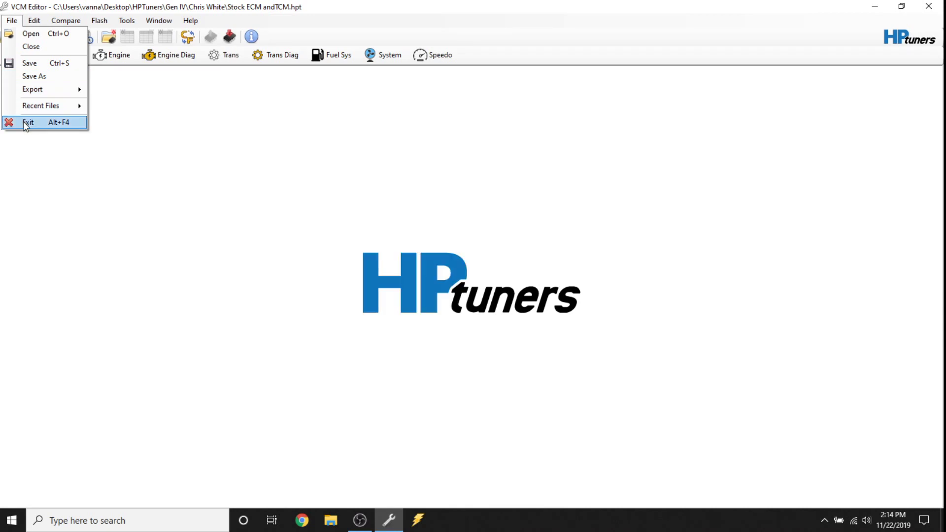
{"action": "left_click", "coordinate": [27, 168]}
{"action": "left_click", "coordinate": [34, 21]}
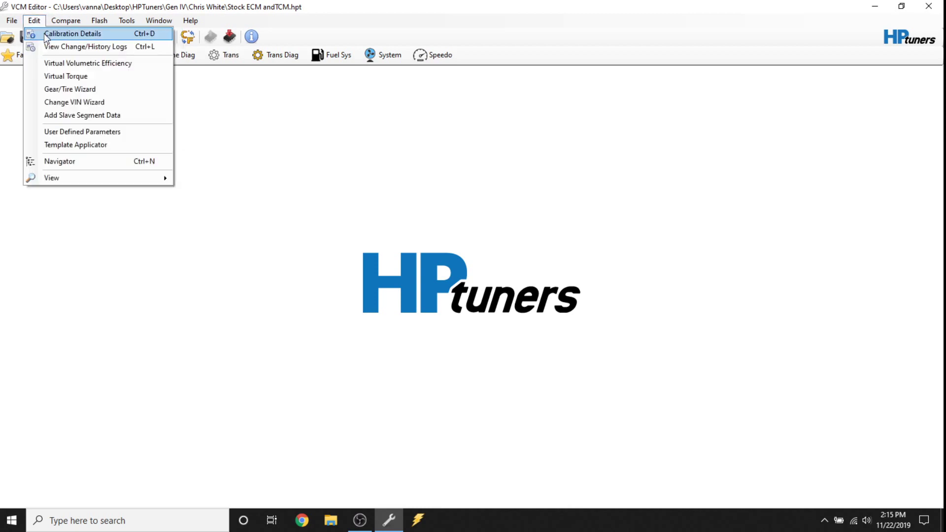
{"action": "left_click", "coordinate": [47, 34]}
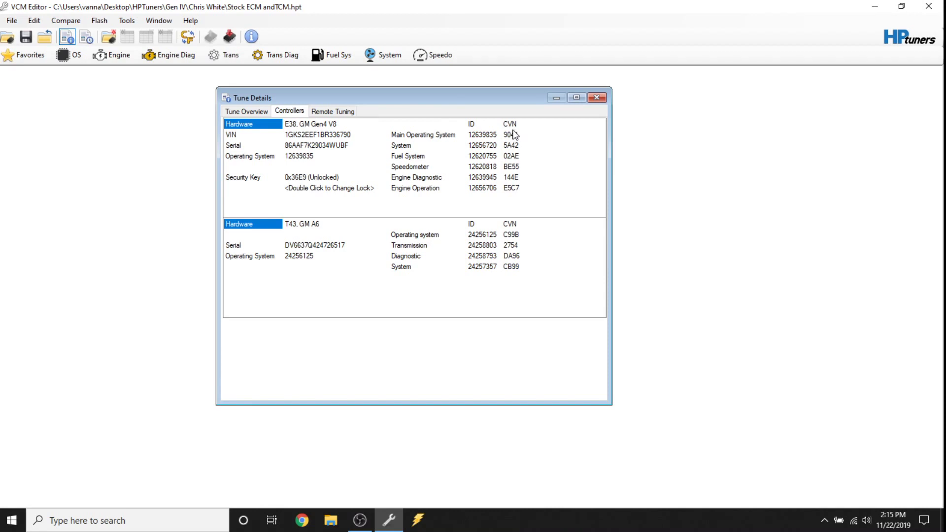
{"action": "key", "text": "Escape"}
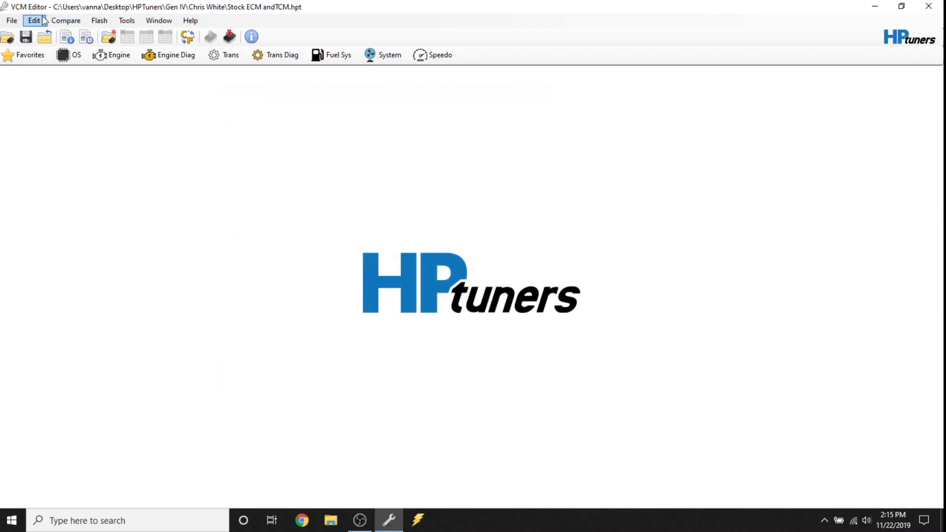
{"action": "left_click", "coordinate": [36, 21]}
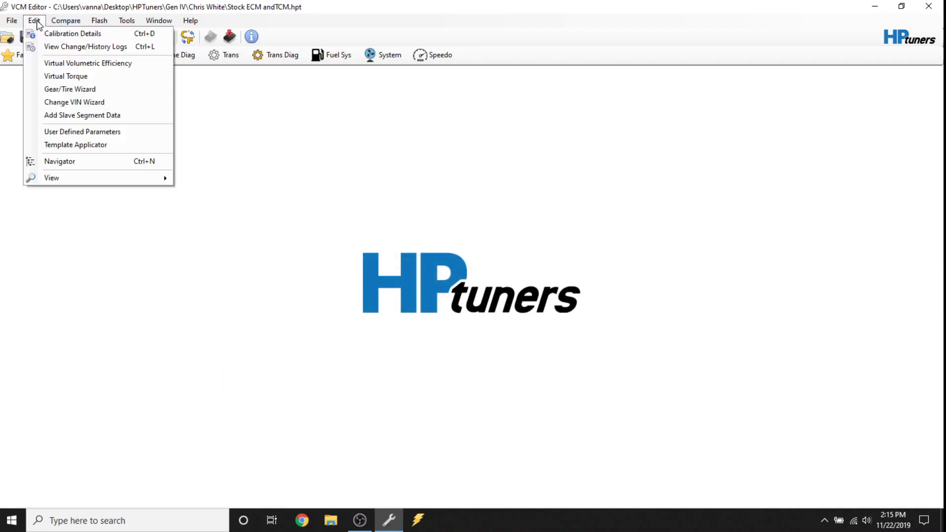
{"action": "left_click", "coordinate": [85, 148]}
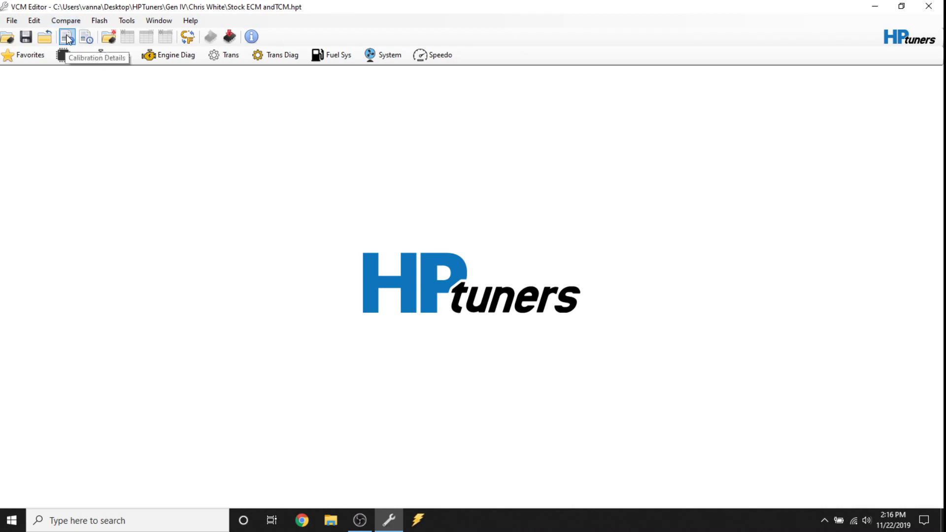
{"action": "left_click", "coordinate": [100, 22]}
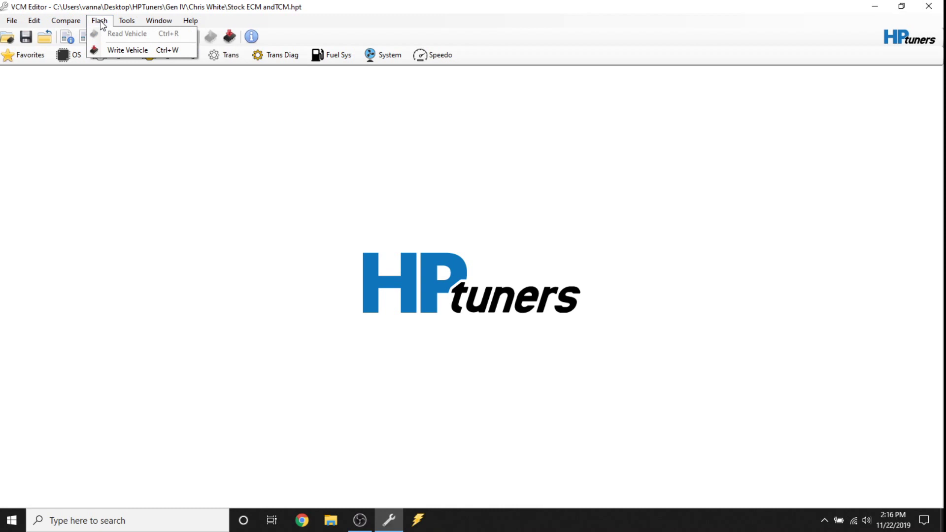
{"action": "mouse_move", "coordinate": [125, 22]}
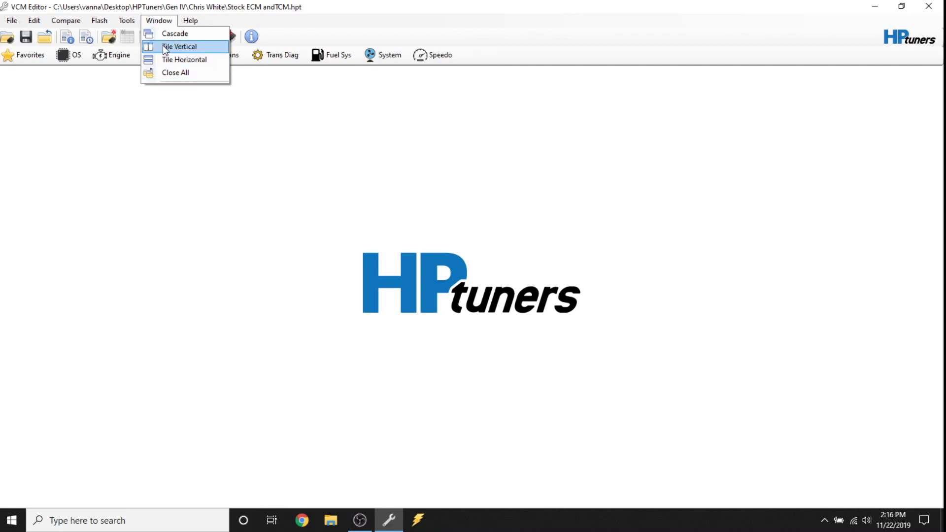
{"action": "mouse_move", "coordinate": [187, 25]}
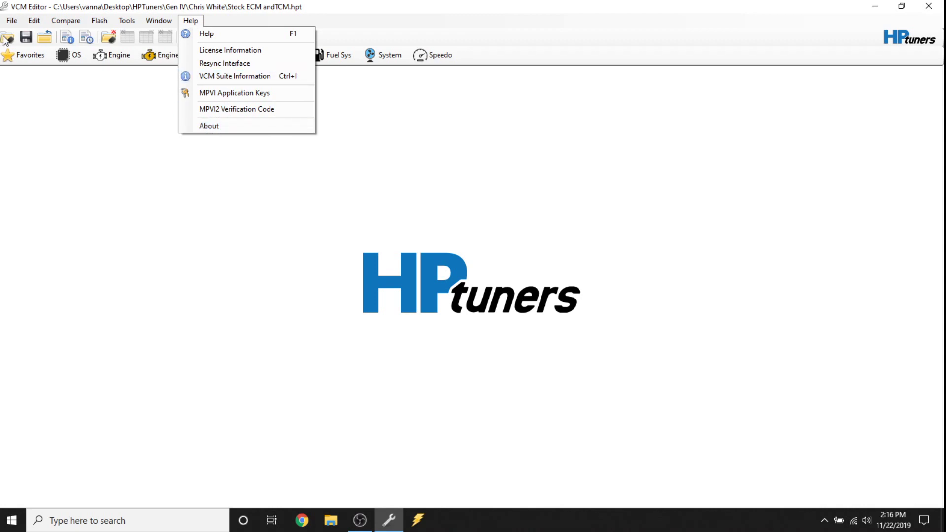
{"action": "left_click", "coordinate": [24, 121]}
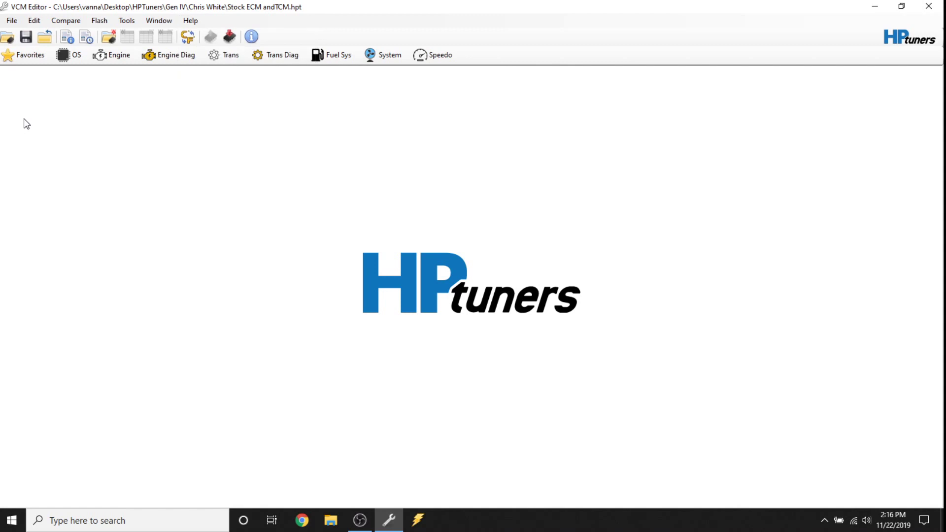
{"action": "left_click", "coordinate": [24, 39]}
{"action": "left_click", "coordinate": [12, 21]}
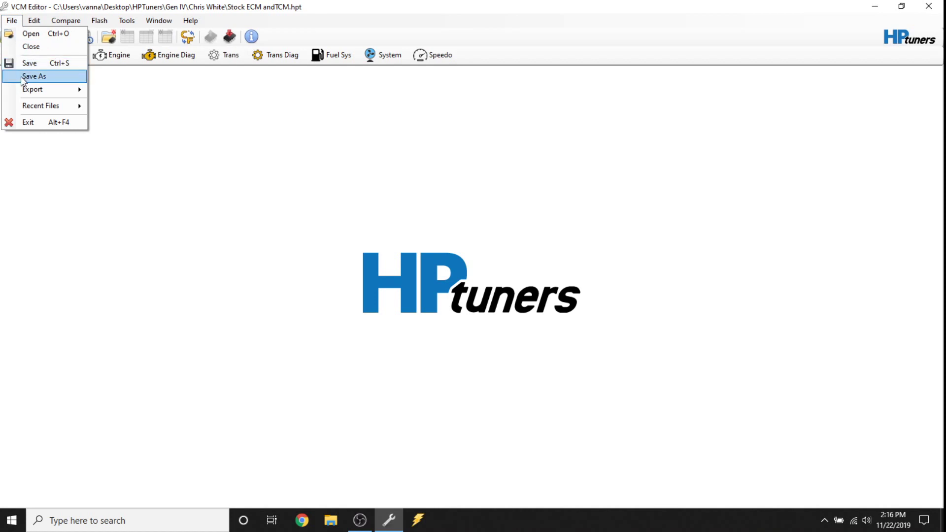
{"action": "left_click", "coordinate": [226, 142]}
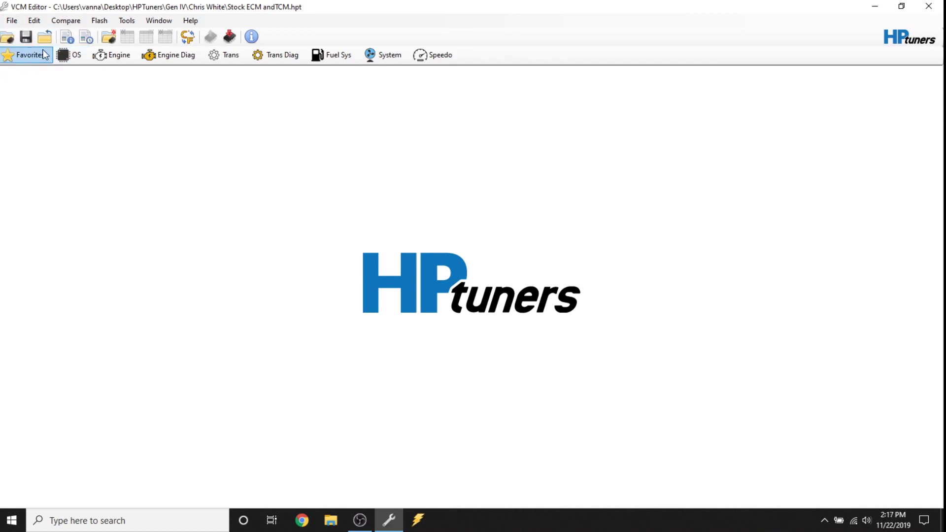
{"action": "left_click", "coordinate": [66, 38]}
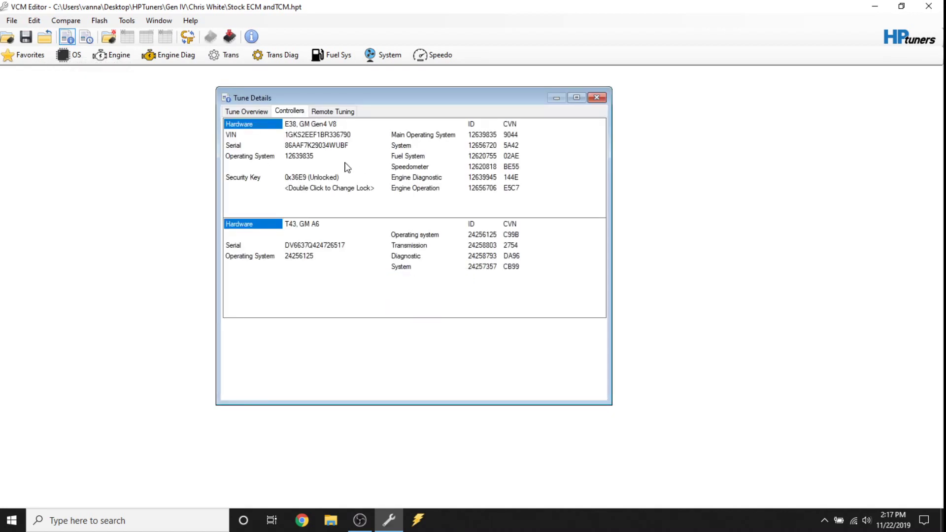
{"action": "left_click", "coordinate": [595, 99]}
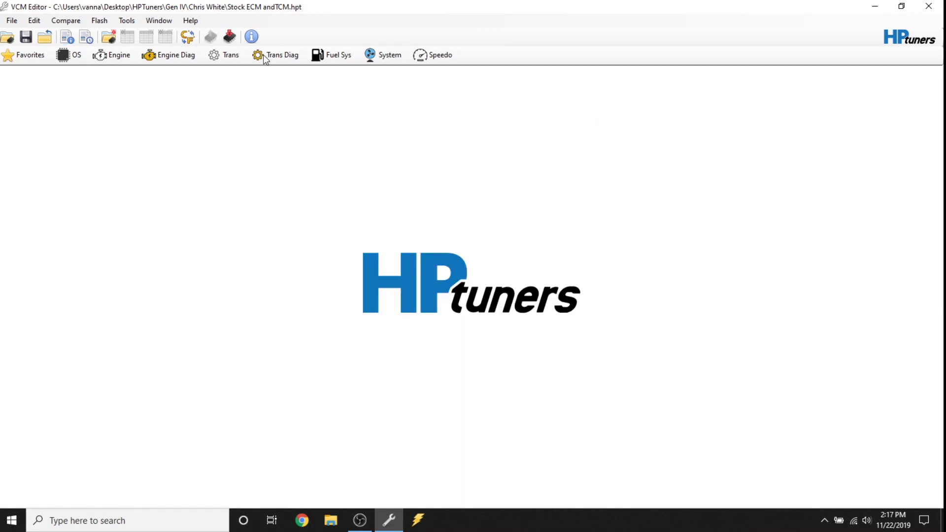
Step: Load Stock ECM andTCM modded.hpt as the compare file
{"action": "left_click", "coordinate": [110, 39]}
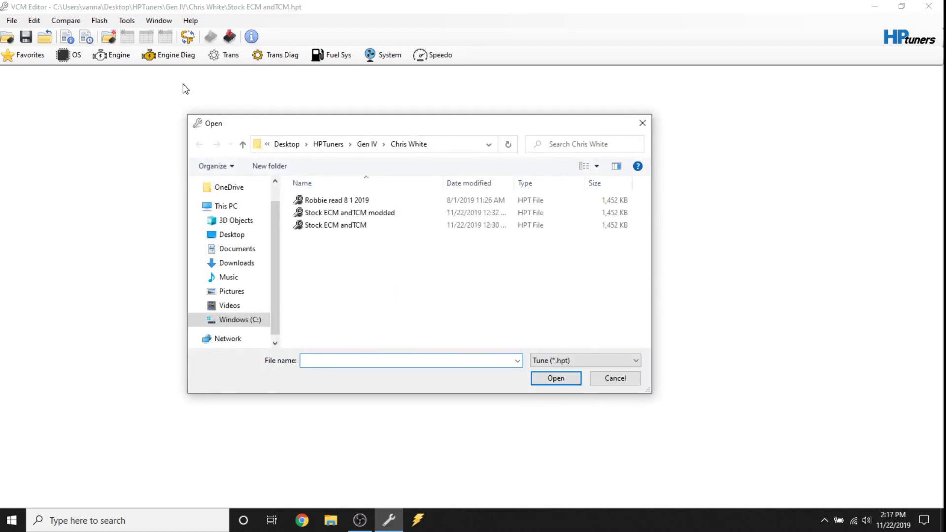
{"action": "left_click", "coordinate": [347, 217]}
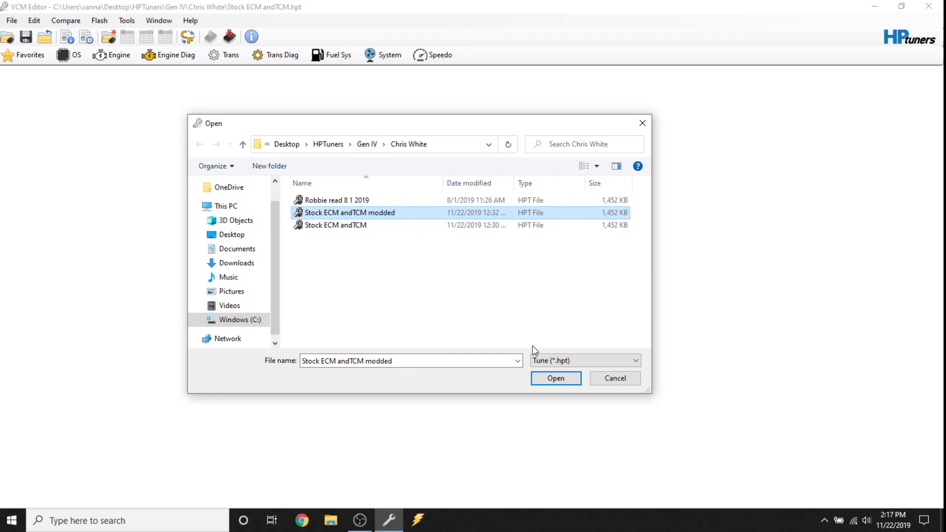
{"action": "left_click", "coordinate": [555, 378]}
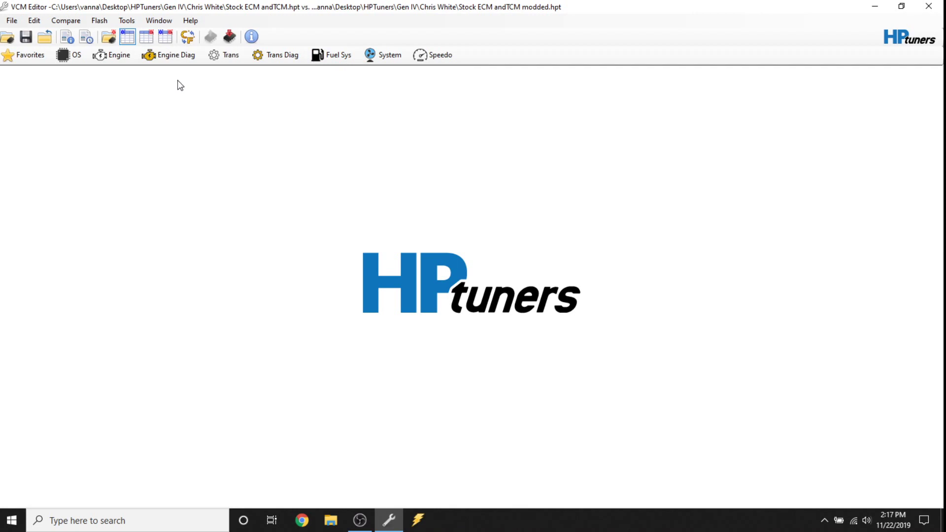
Step: Open the Engine Max Engine Torque vs. RPM vs. Gear table and show the compare file's values
{"action": "left_click", "coordinate": [119, 58]}
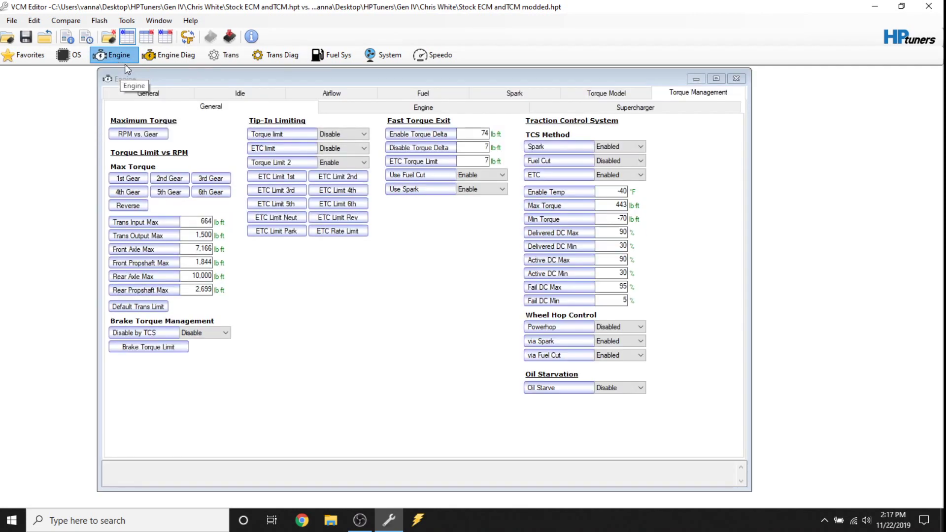
{"action": "left_click", "coordinate": [138, 134]}
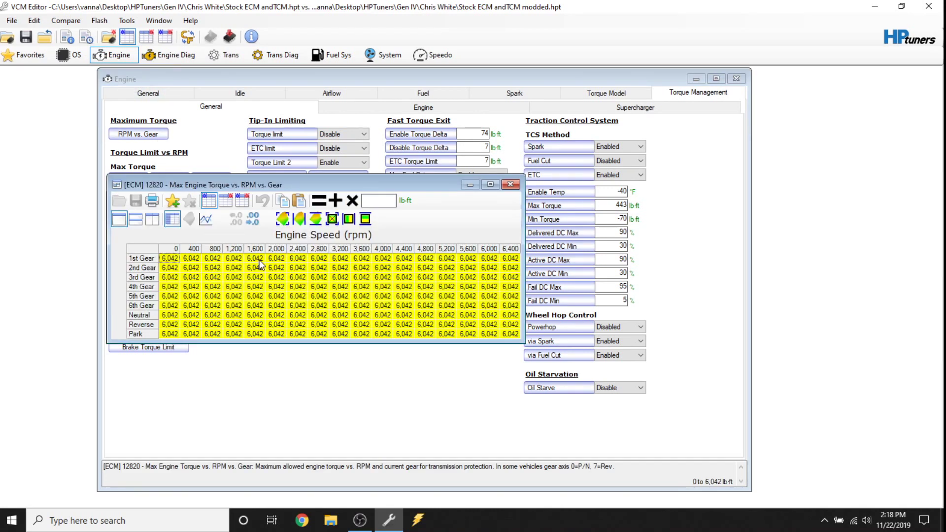
{"action": "left_click", "coordinate": [146, 37]}
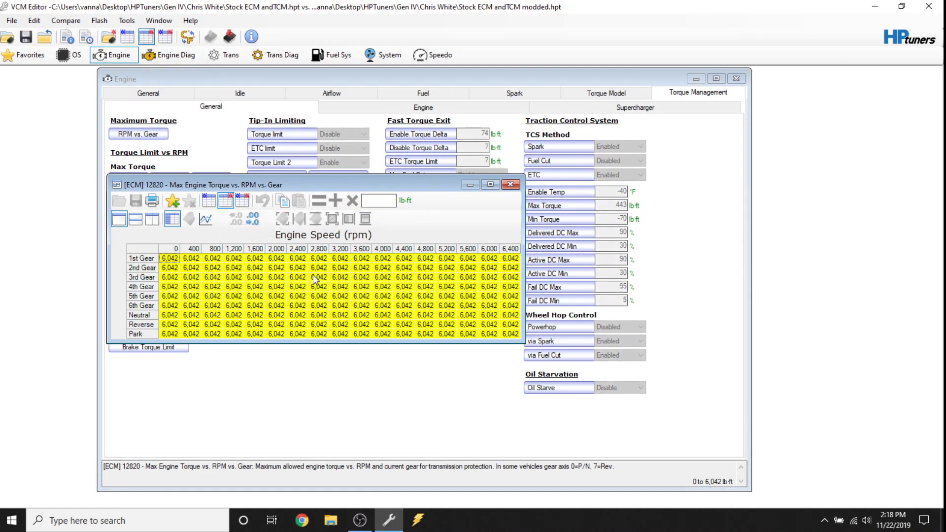
Step: Switch to the differences-only view and close the Max Engine Torque table
{"action": "left_click", "coordinate": [168, 39]}
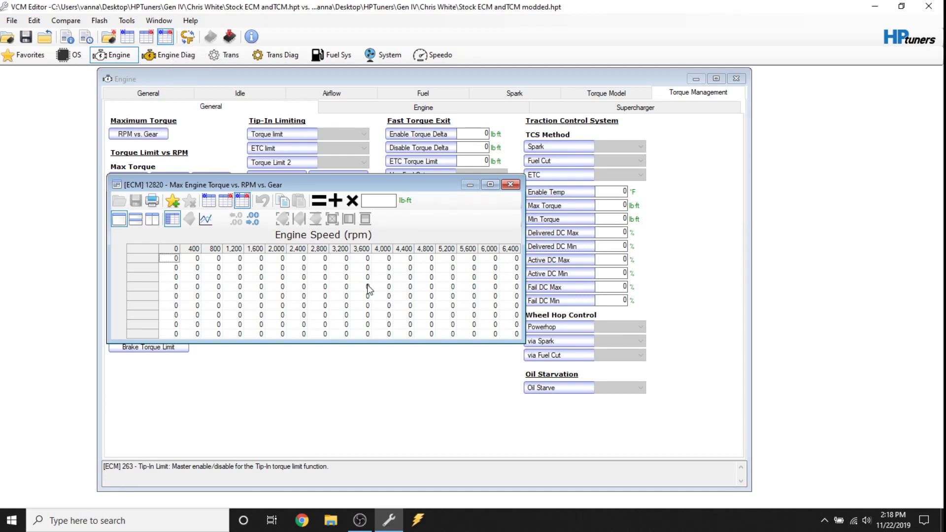
{"action": "left_click", "coordinate": [510, 184]}
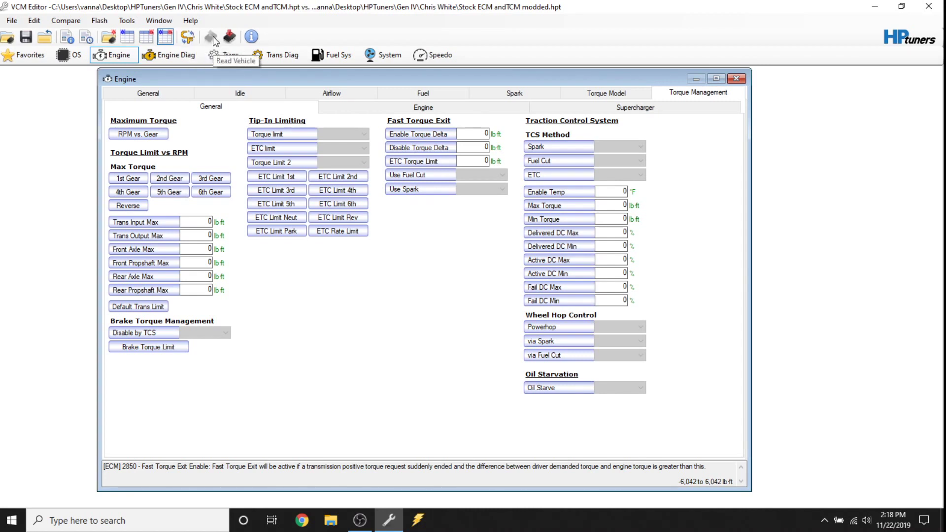
Step: Generate the VCM Suite Information report, then close it
{"action": "left_click", "coordinate": [252, 38]}
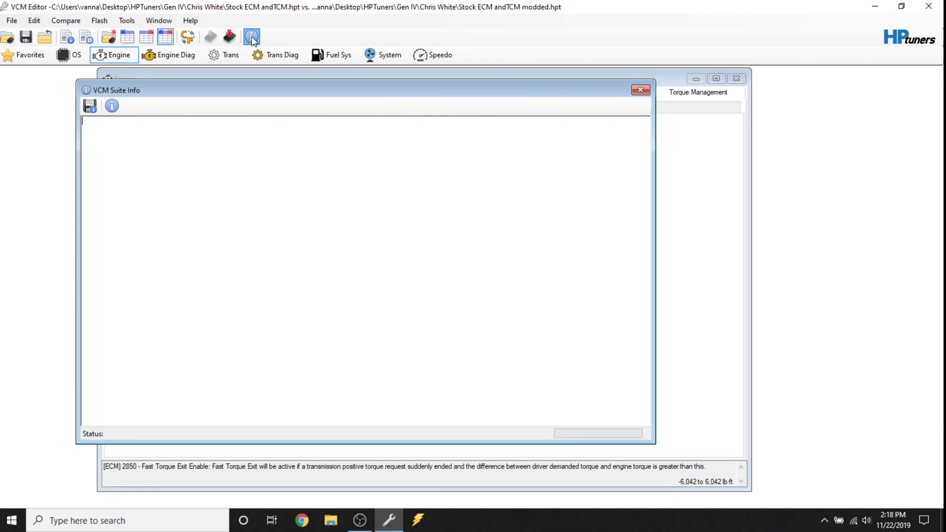
{"action": "left_click", "coordinate": [112, 106]}
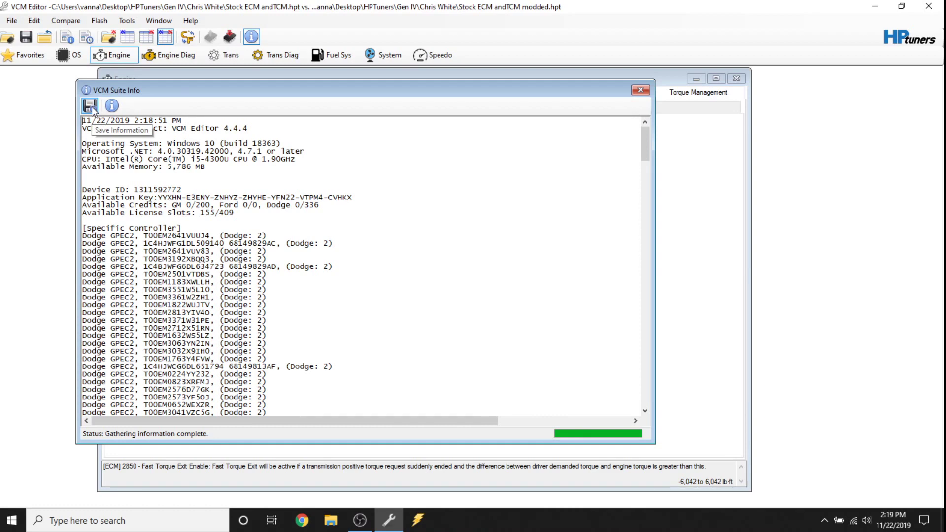
{"action": "left_click", "coordinate": [639, 90]}
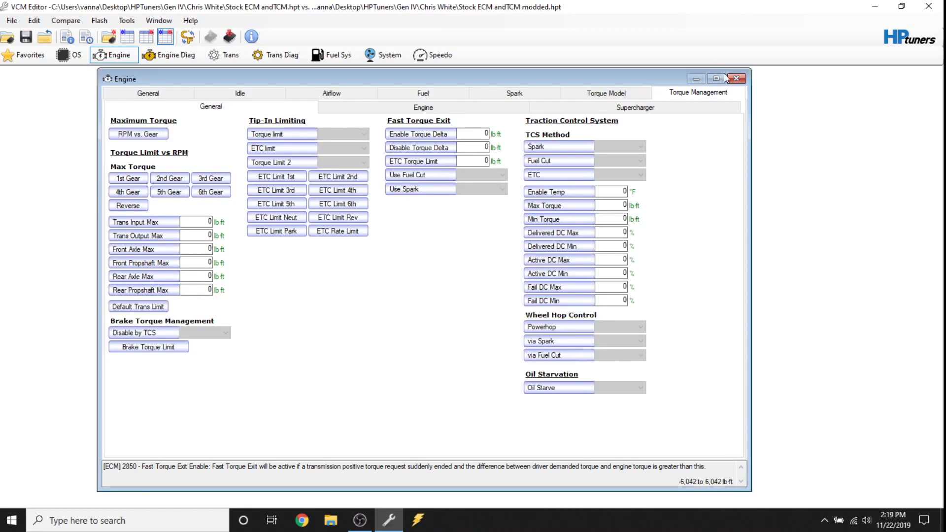
{"action": "left_click", "coordinate": [736, 79]}
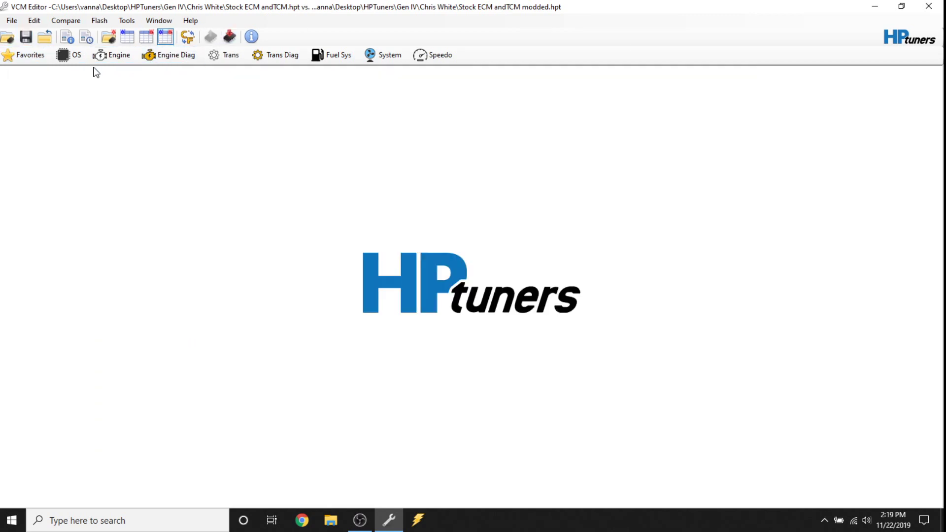
{"action": "left_click", "coordinate": [29, 54]}
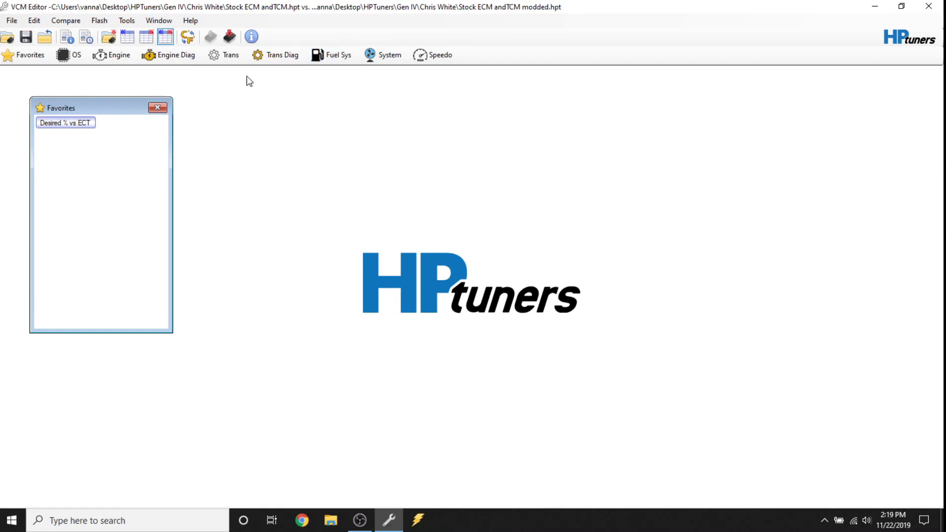
{"action": "left_click", "coordinate": [159, 109]}
{"action": "left_click", "coordinate": [71, 55]}
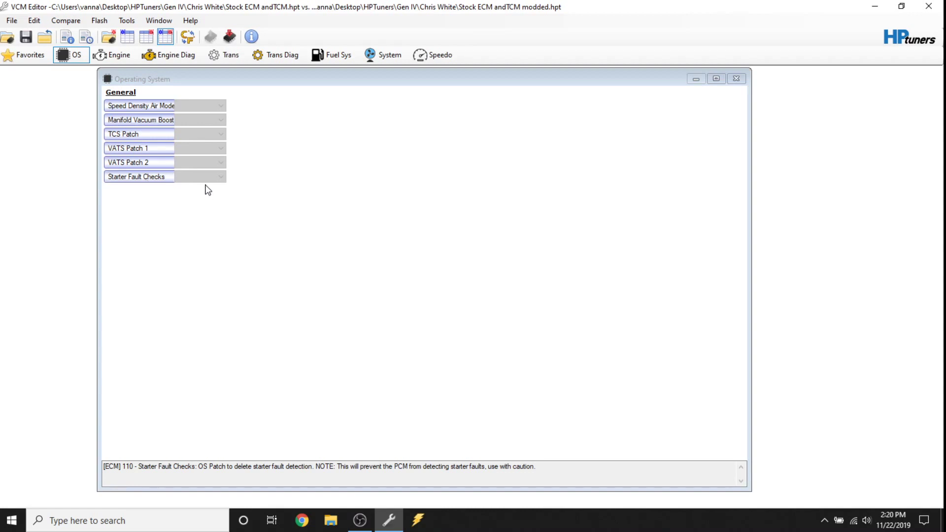
{"action": "left_click", "coordinate": [114, 56]}
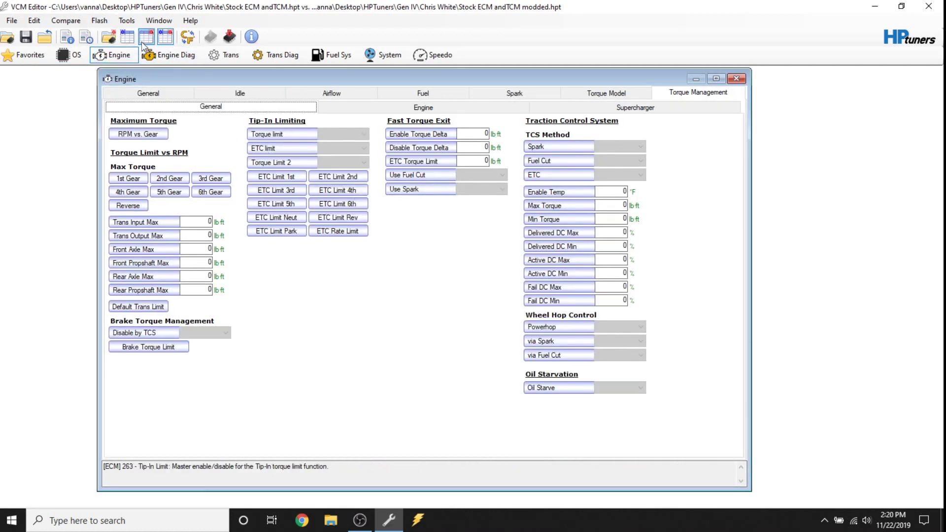
Step: Reopen Engine and review its General, Idle, Airflow and Torque Management pages
{"action": "left_click", "coordinate": [110, 56]}
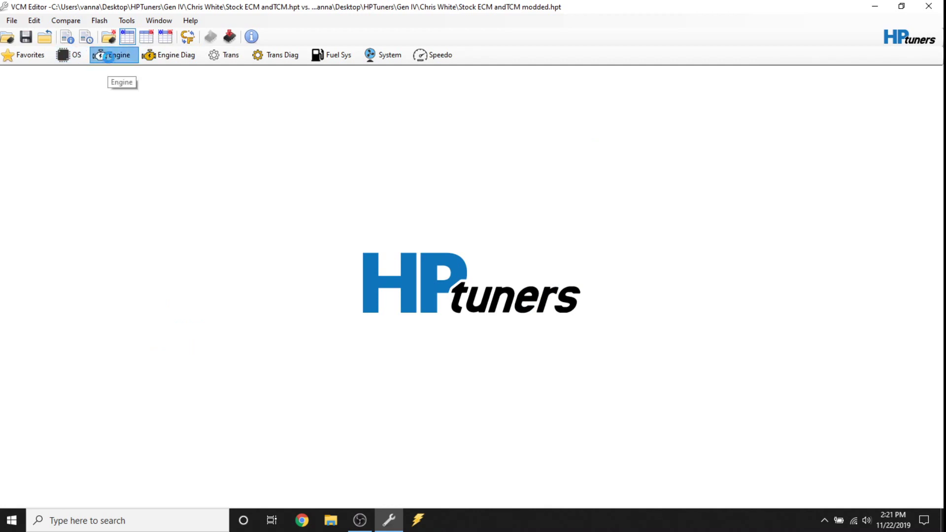
{"action": "left_click", "coordinate": [109, 56]}
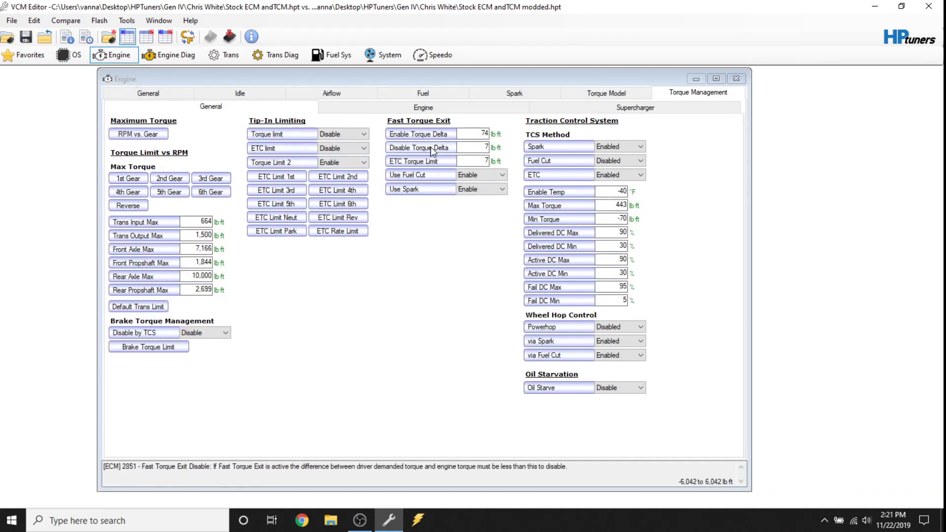
{"action": "left_click", "coordinate": [154, 95]}
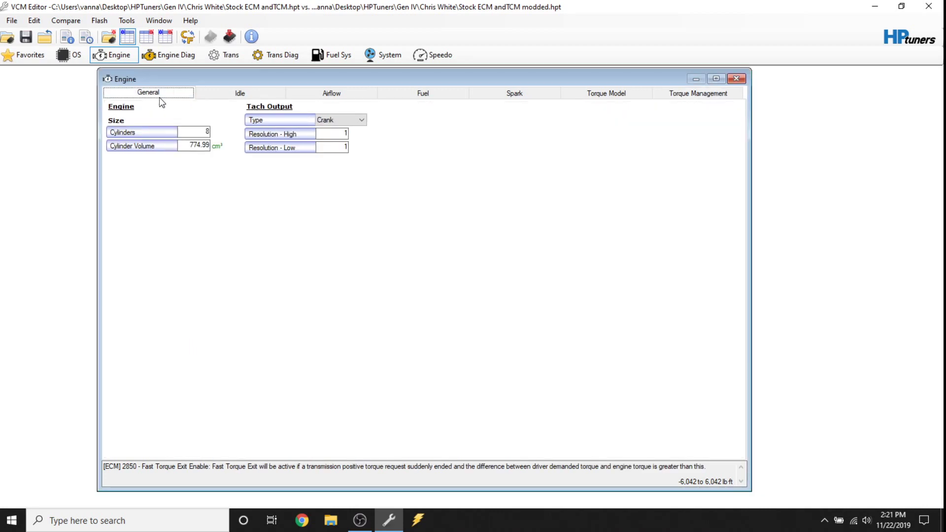
{"action": "left_click", "coordinate": [244, 94]}
{"action": "left_click", "coordinate": [327, 95]}
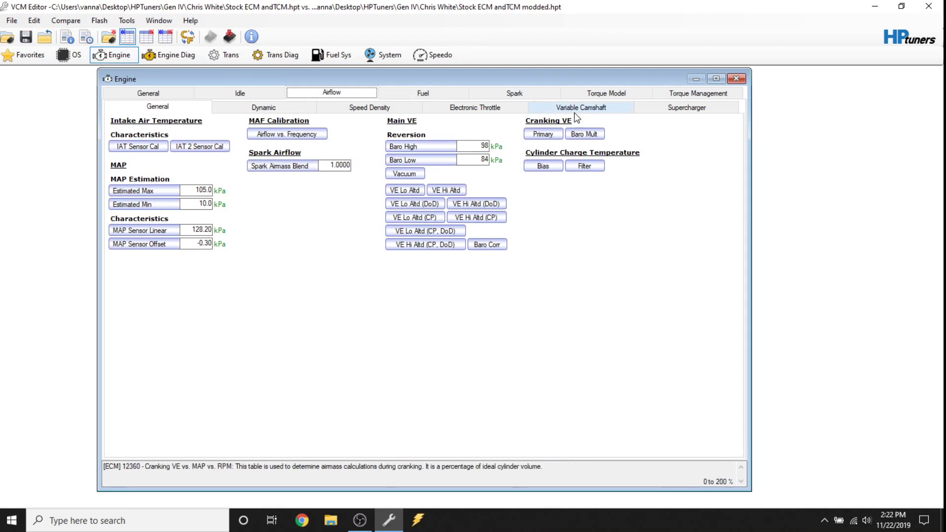
{"action": "left_click", "coordinate": [684, 94]}
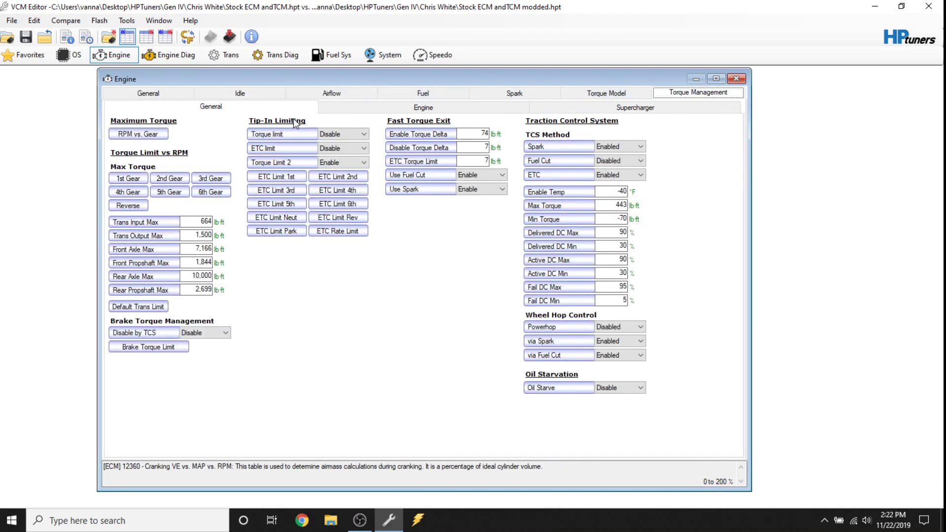
Step: View the 1st Gear max torque vs RPM table, then close the Engine window
{"action": "left_click", "coordinate": [131, 179]}
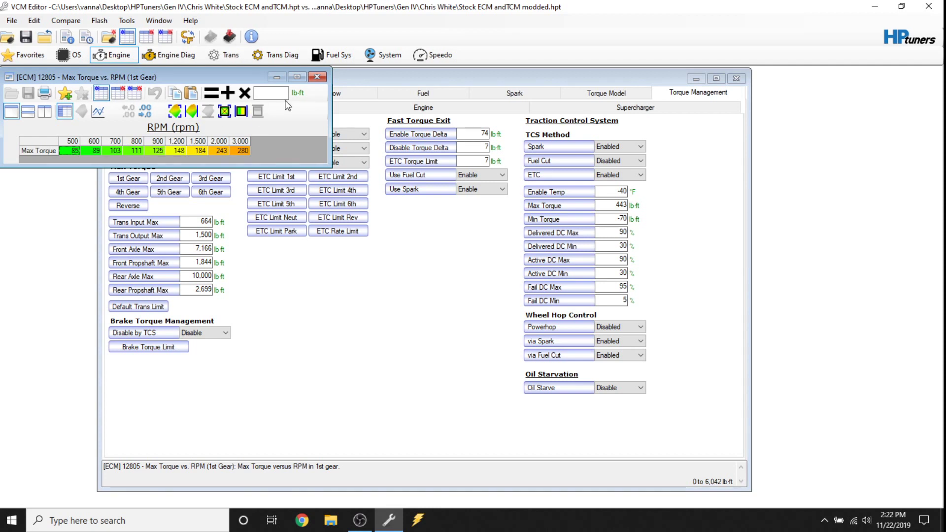
{"action": "left_click", "coordinate": [317, 77]}
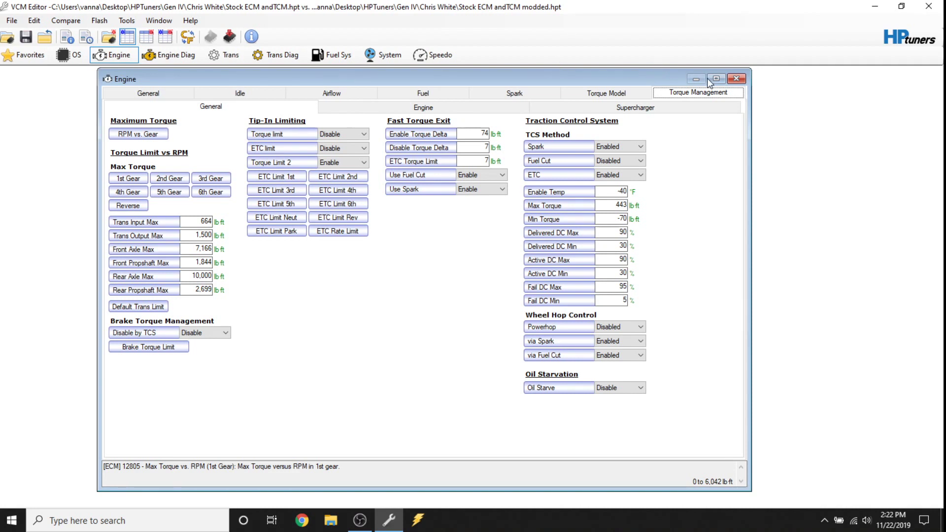
{"action": "left_click", "coordinate": [740, 79]}
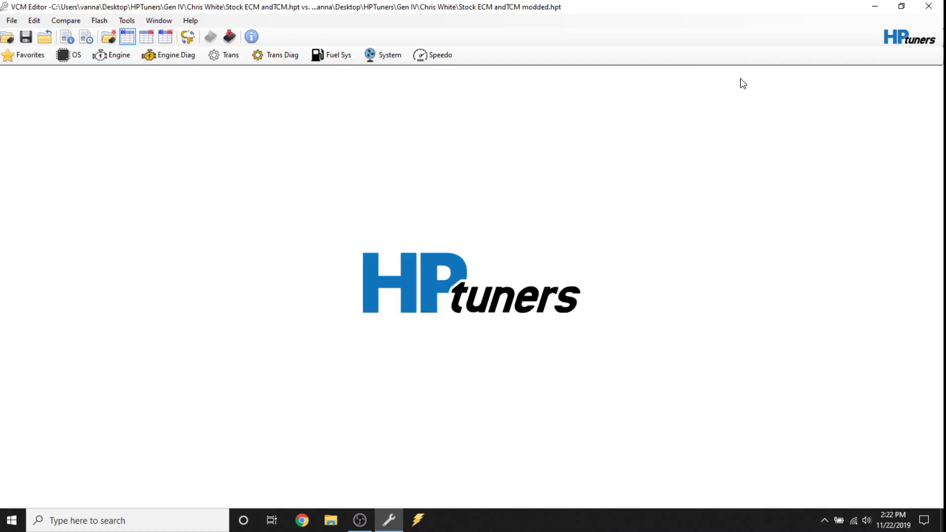
Step: In Engine Diagnostics DTCs, untick SES Enable for P0010 and set it to No Error Reported
{"action": "left_click", "coordinate": [154, 57]}
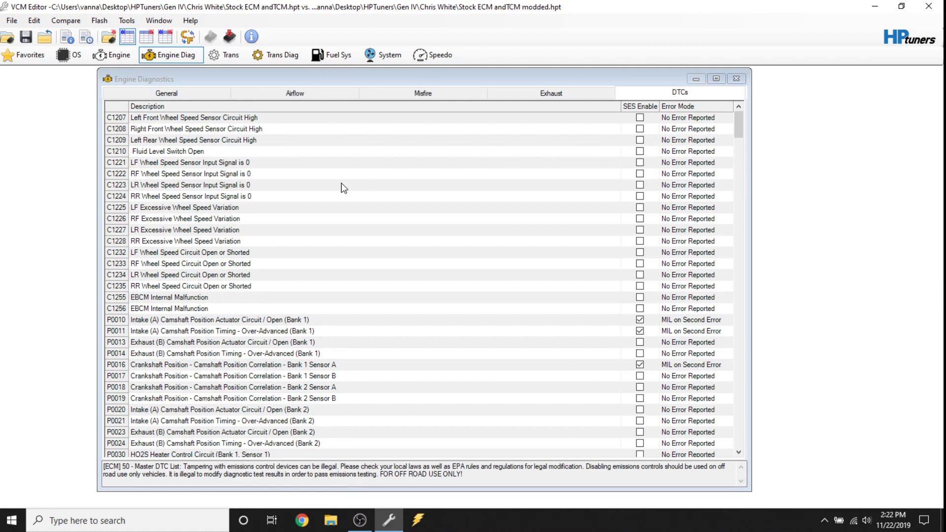
{"action": "left_click", "coordinate": [182, 140]}
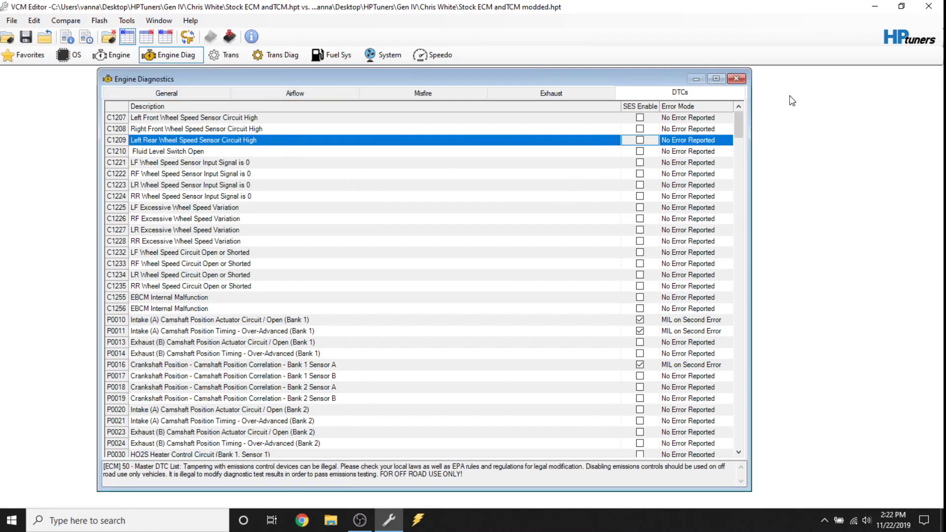
{"action": "left_click_drag", "start_coordinate": [738, 129], "coordinate": [737, 138]}
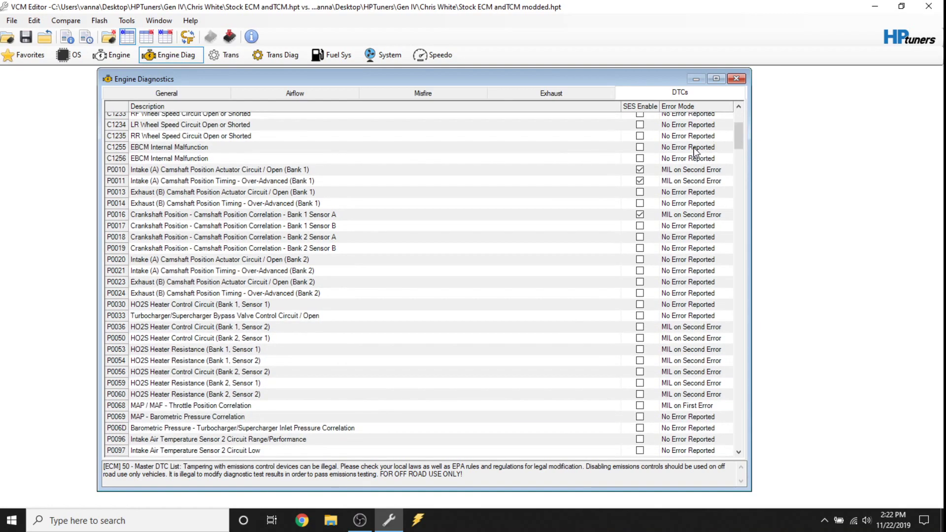
{"action": "left_click", "coordinate": [614, 175]}
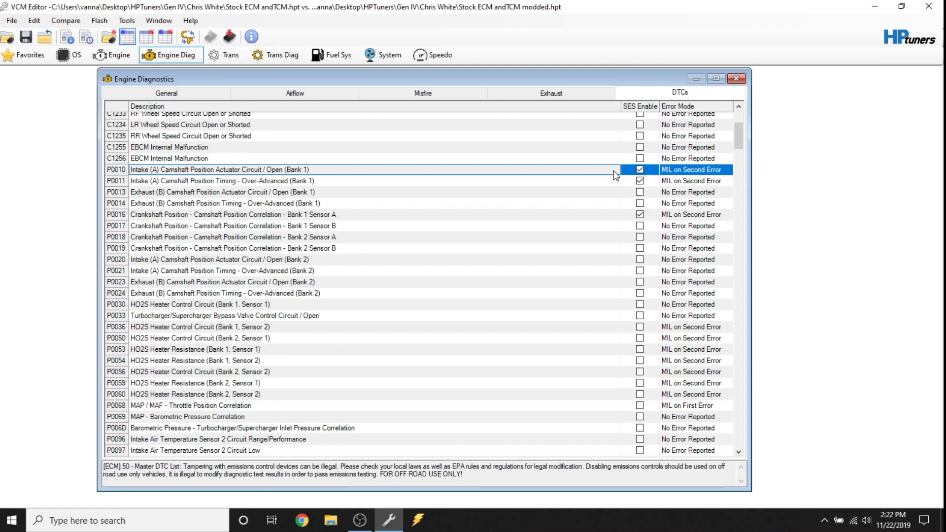
{"action": "left_click", "coordinate": [639, 170]}
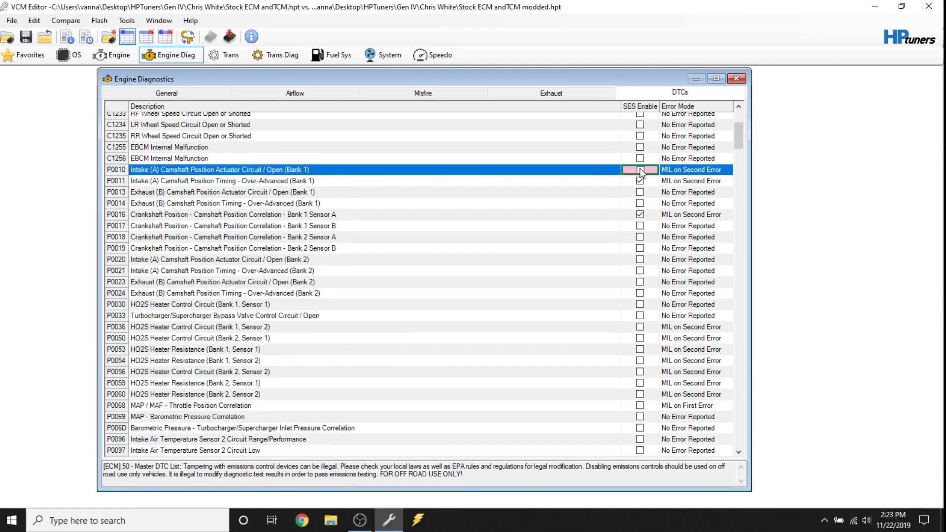
{"action": "left_click", "coordinate": [728, 171]}
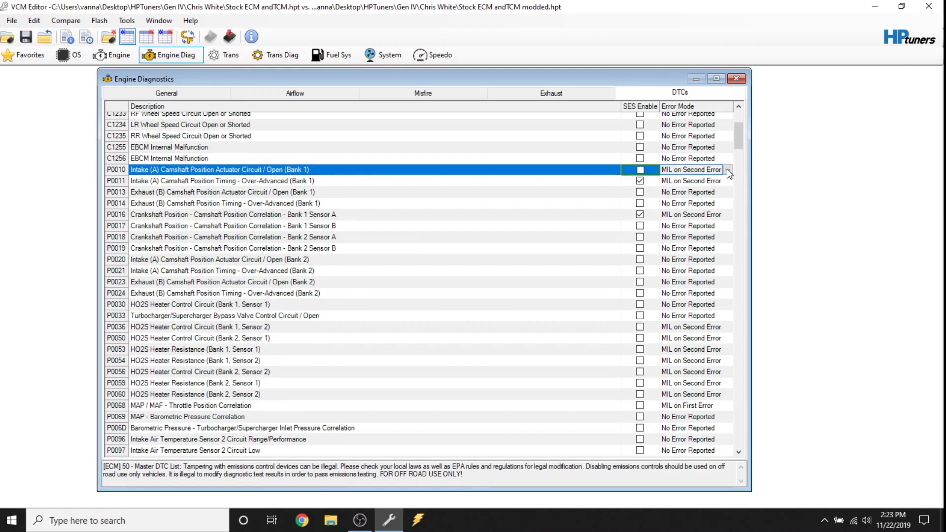
{"action": "left_click", "coordinate": [727, 170]}
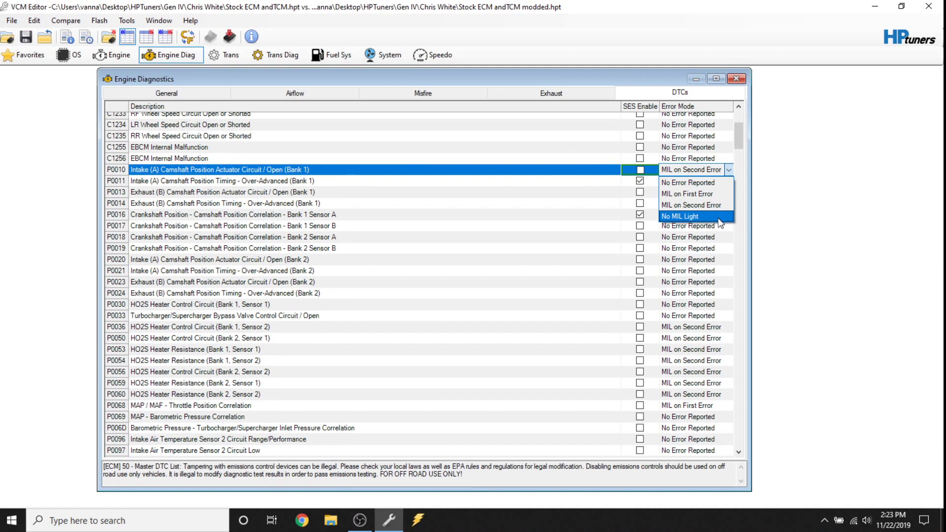
{"action": "left_click", "coordinate": [719, 183]}
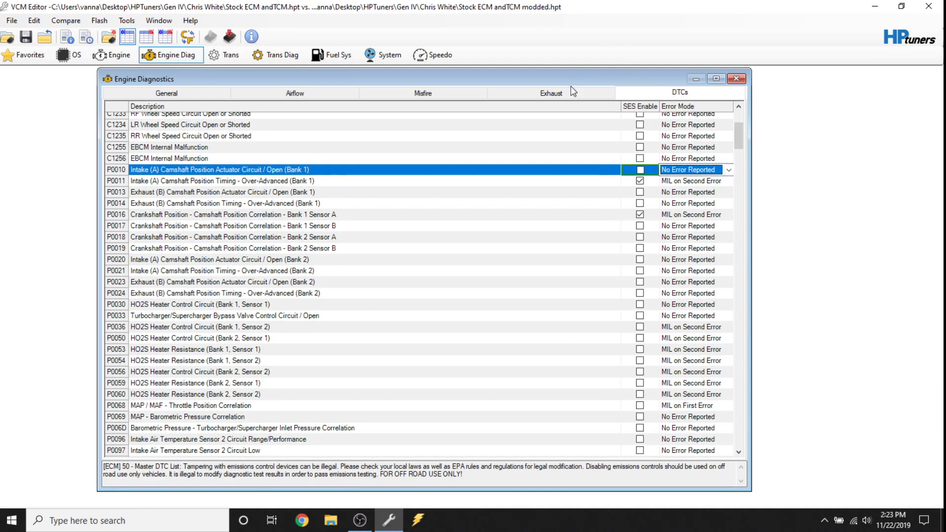
Step: Review the Exhaust, Misfire, Airflow and General engine diagnostic pages
{"action": "left_click", "coordinate": [554, 93]}
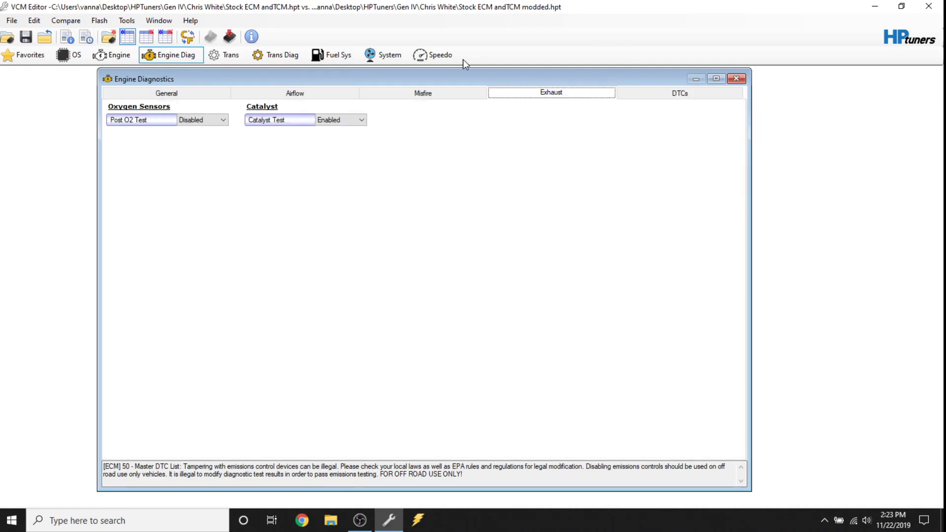
{"action": "left_click", "coordinate": [408, 94]}
{"action": "left_click", "coordinate": [306, 93]}
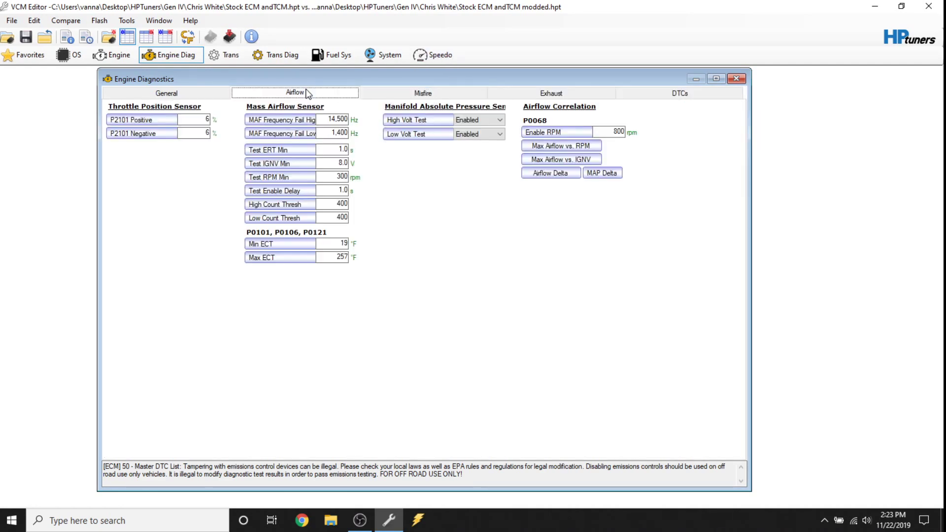
{"action": "left_click", "coordinate": [192, 94]}
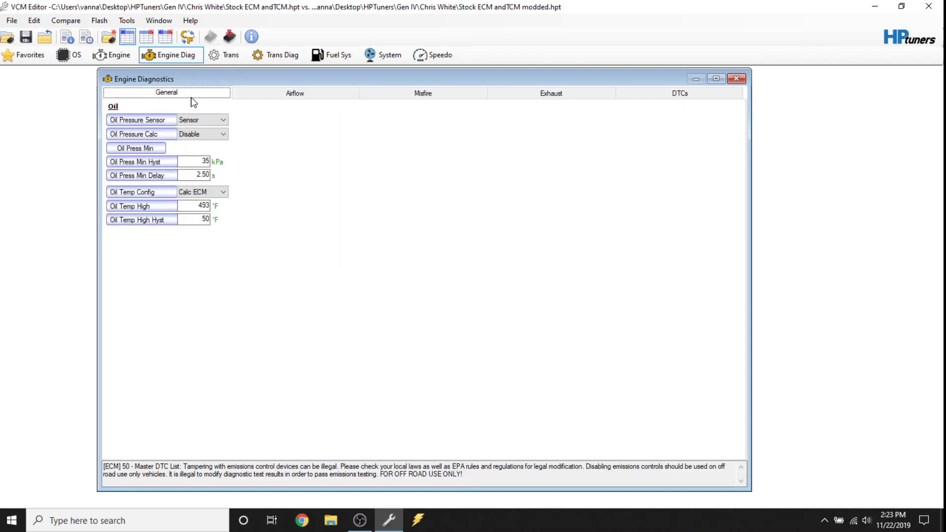
{"action": "left_click", "coordinate": [227, 56]}
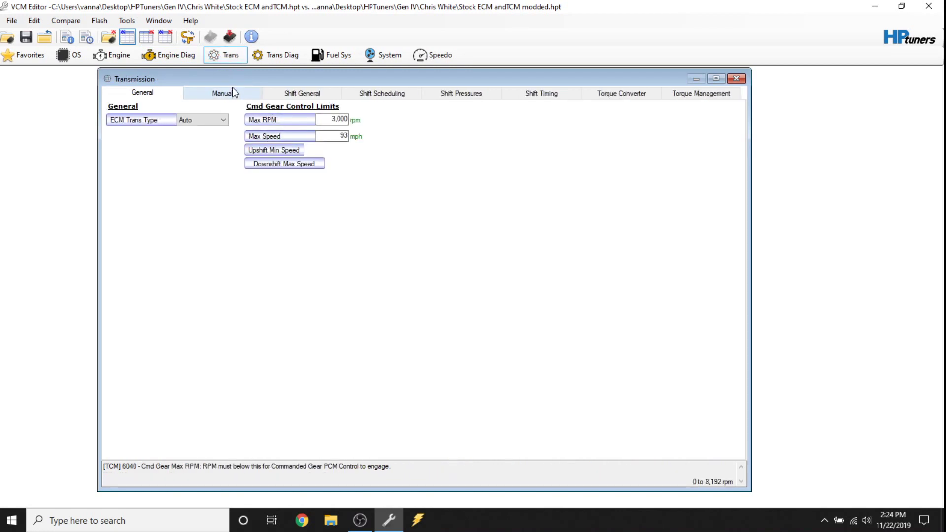
Step: Check the Transmission General, Manual, Shift, Torque Converter and Torque Management pages
{"action": "left_click", "coordinate": [148, 93]}
{"action": "left_click", "coordinate": [207, 121]}
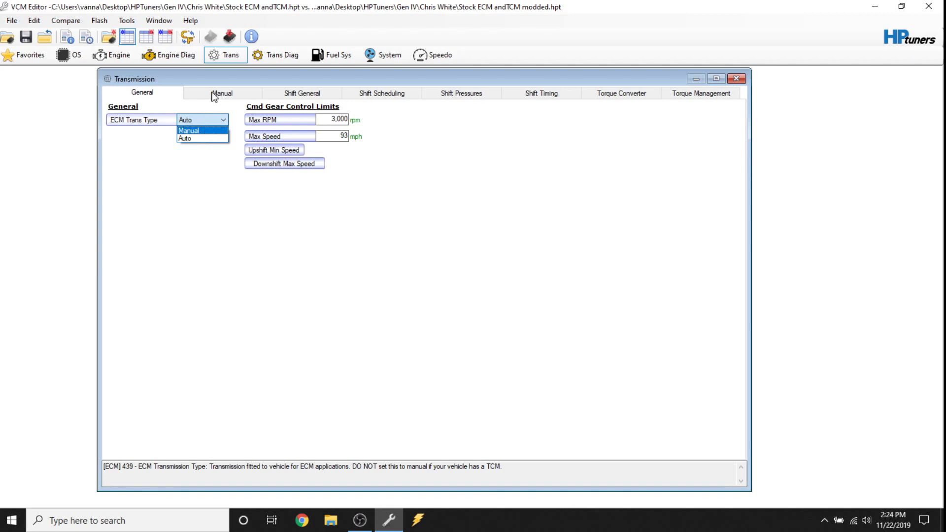
{"action": "left_click", "coordinate": [214, 95]}
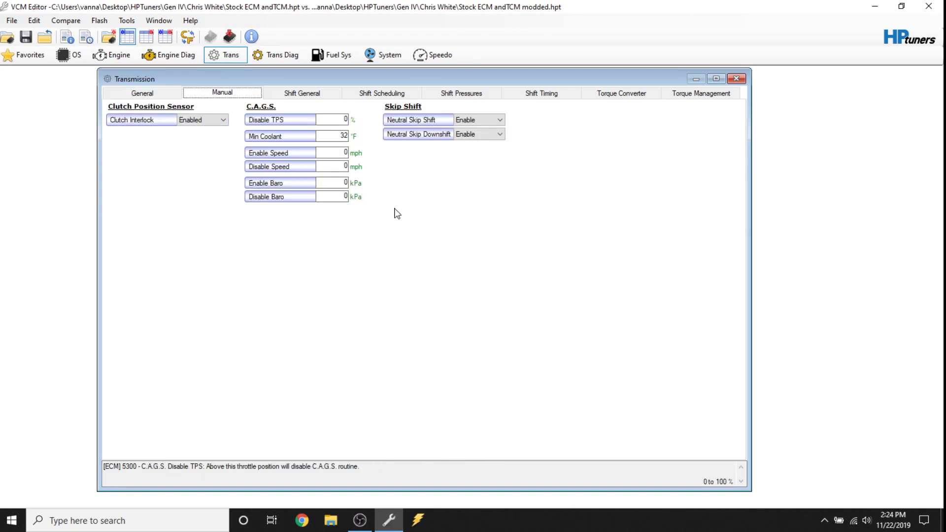
{"action": "left_click", "coordinate": [299, 92]}
{"action": "left_click", "coordinate": [363, 97]}
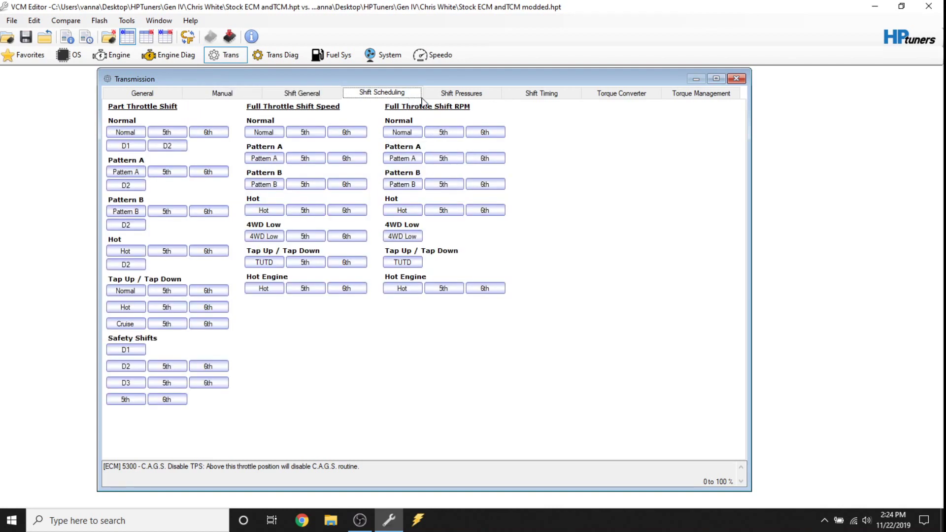
{"action": "left_click", "coordinate": [436, 96]}
{"action": "left_click", "coordinate": [556, 94]}
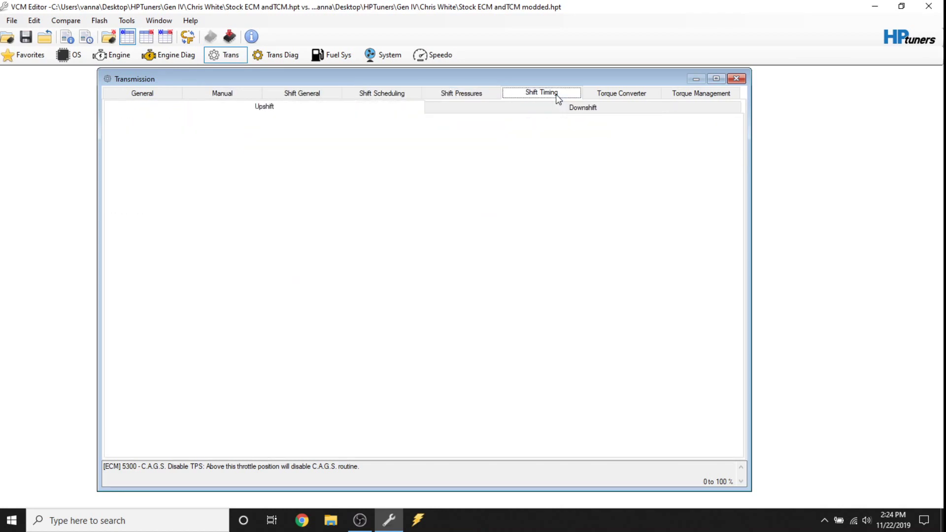
{"action": "left_click", "coordinate": [608, 96]}
{"action": "left_click", "coordinate": [692, 94]}
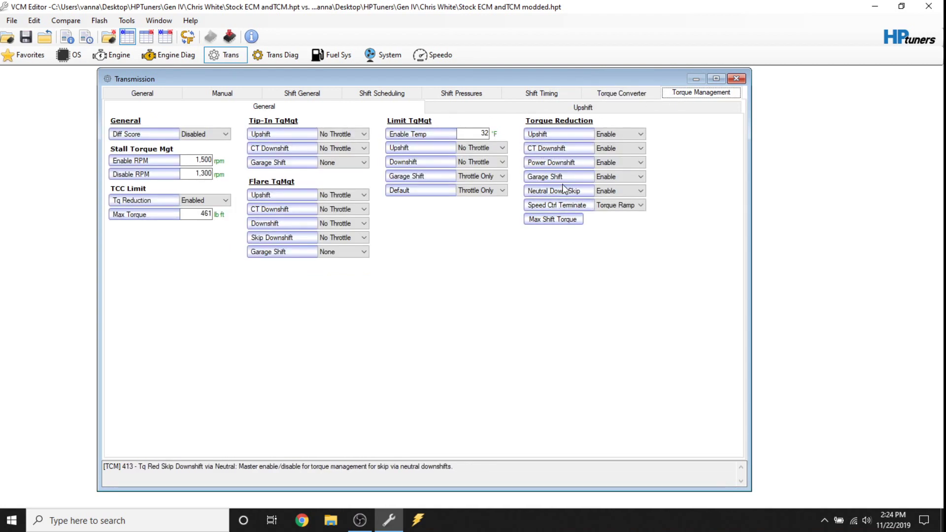
Step: Close the transmission settings, glance at Trans Diag, then open the Fuel System General page
{"action": "left_click", "coordinate": [738, 79]}
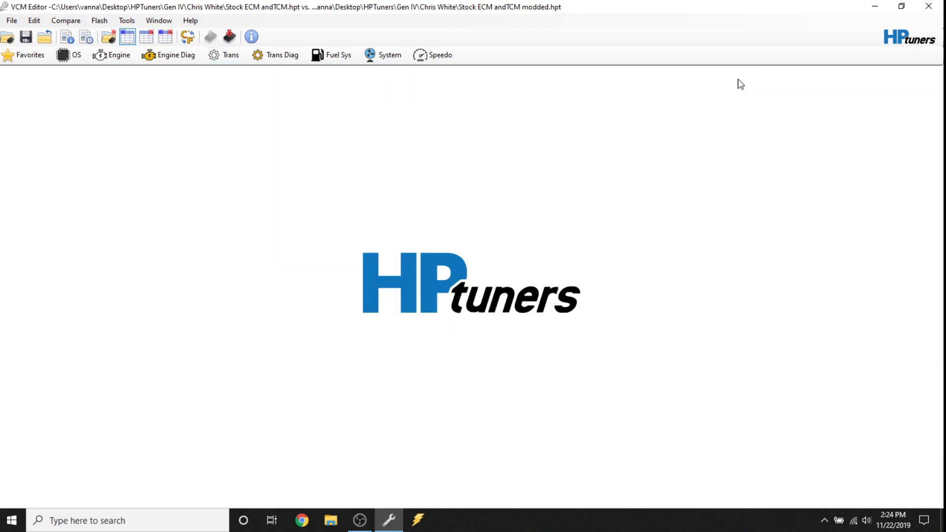
{"action": "left_click", "coordinate": [289, 53]}
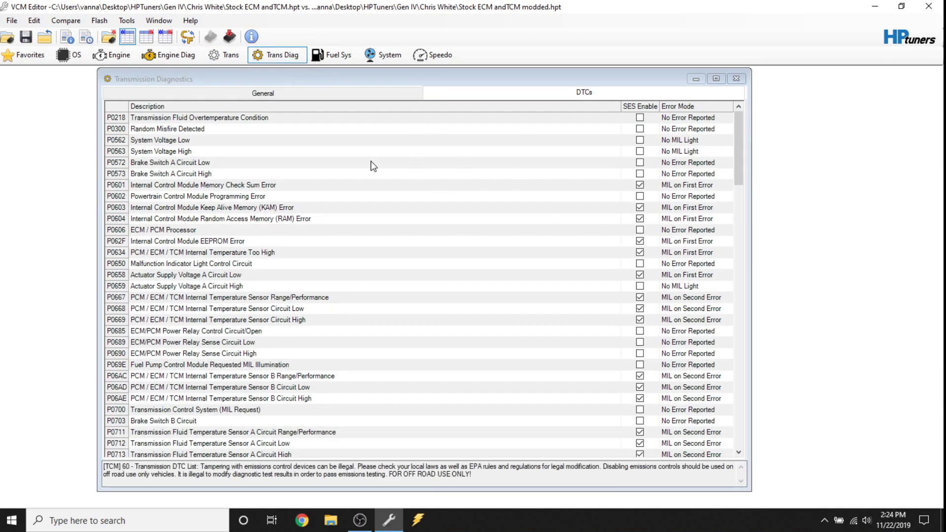
{"action": "left_click", "coordinate": [340, 54]}
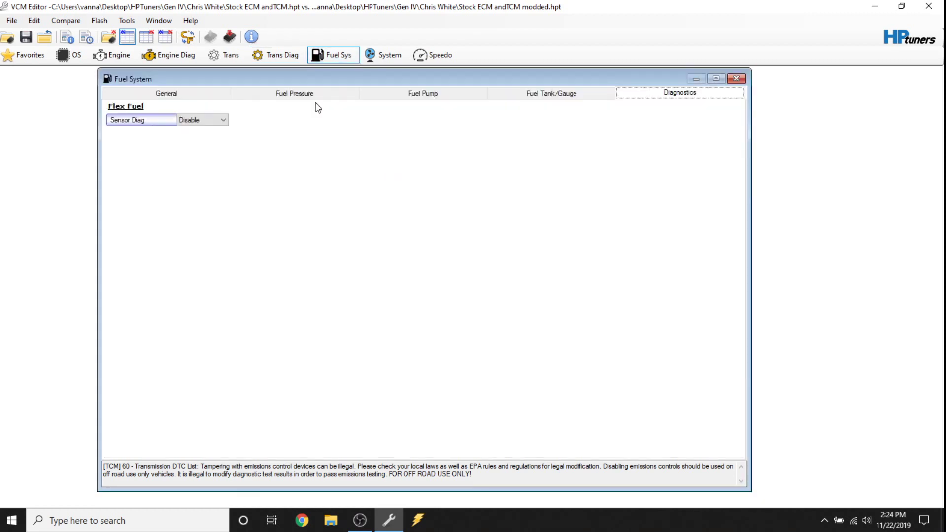
{"action": "left_click", "coordinate": [142, 95]}
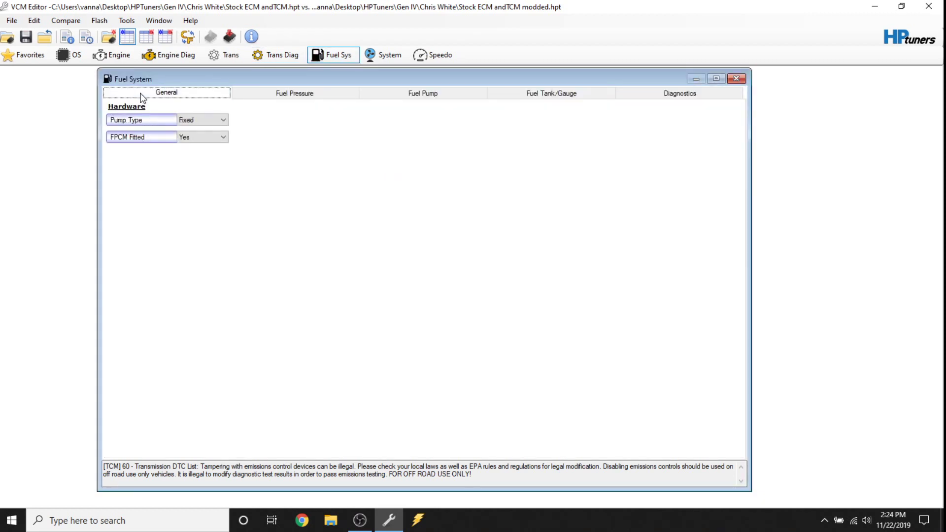
Step: Leave Pump Type as Fixed and set FPCM Fitted to No
{"action": "left_click", "coordinate": [191, 117]}
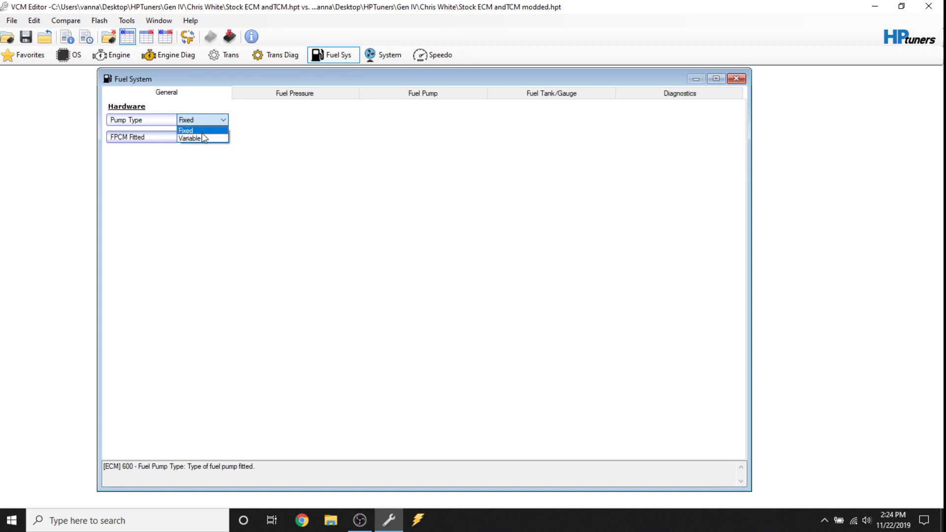
{"action": "left_click", "coordinate": [225, 124]}
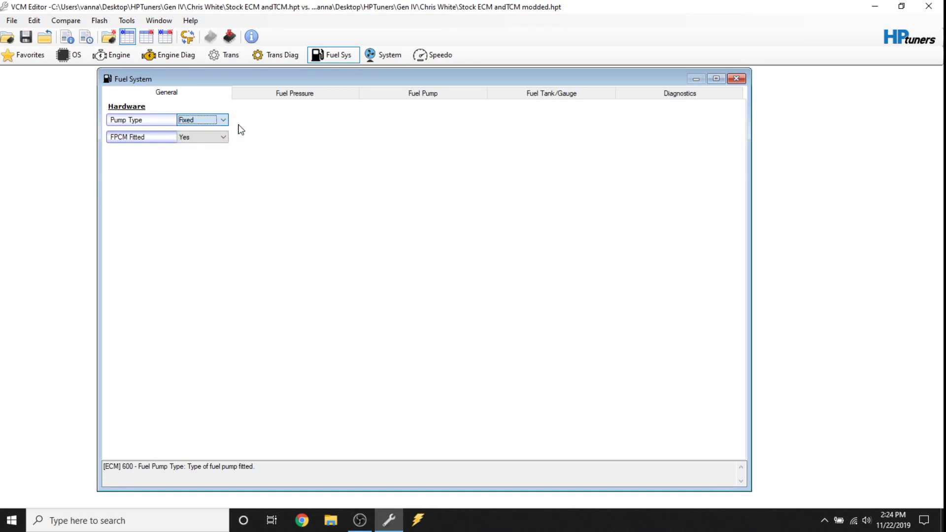
{"action": "left_click", "coordinate": [183, 141]}
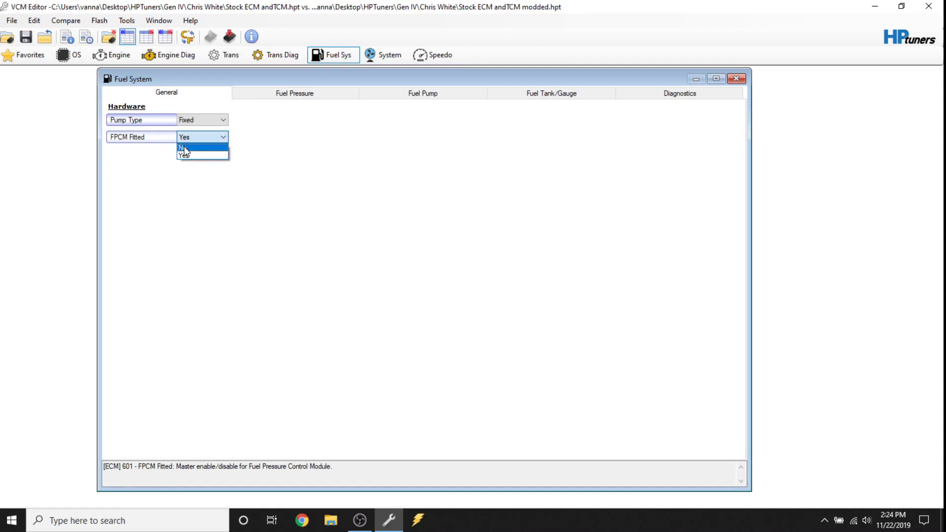
{"action": "left_click", "coordinate": [184, 148]}
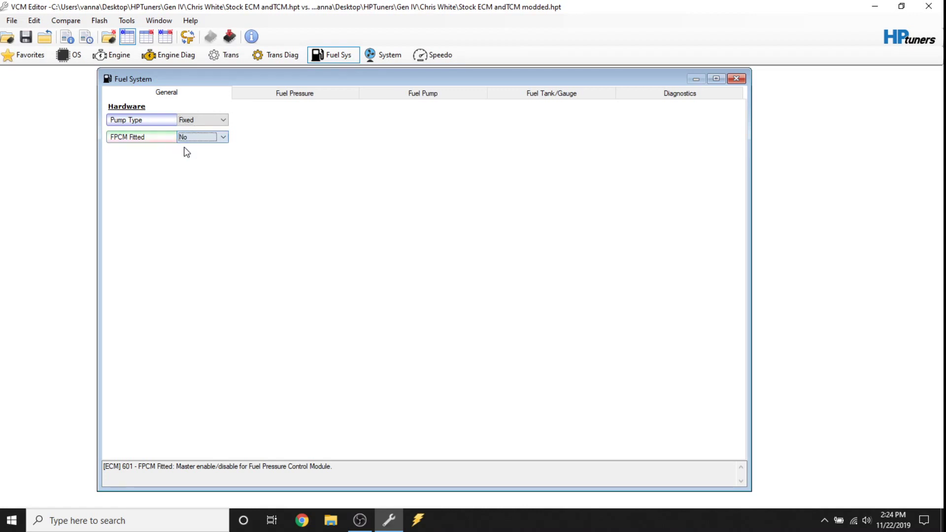
Step: Check the High Flow transition rate, fuel pump Prime Time, tank/gauge and flex fuel diagnostics, then close the window
{"action": "left_click", "coordinate": [297, 93]}
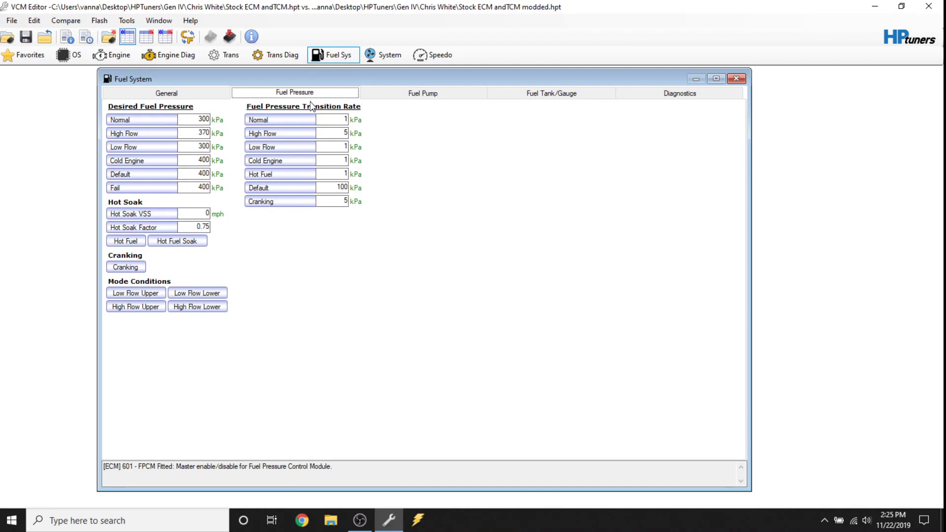
{"action": "left_click", "coordinate": [318, 129]}
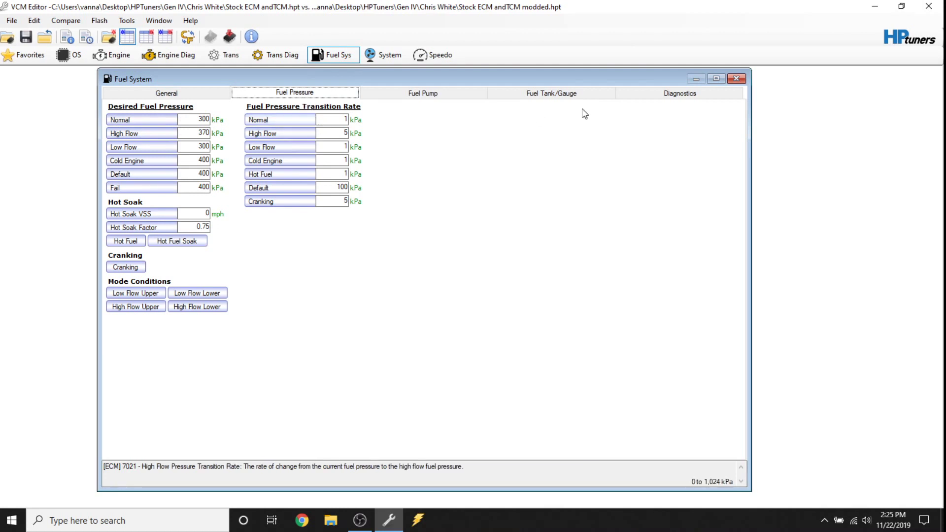
{"action": "left_click", "coordinate": [448, 93]}
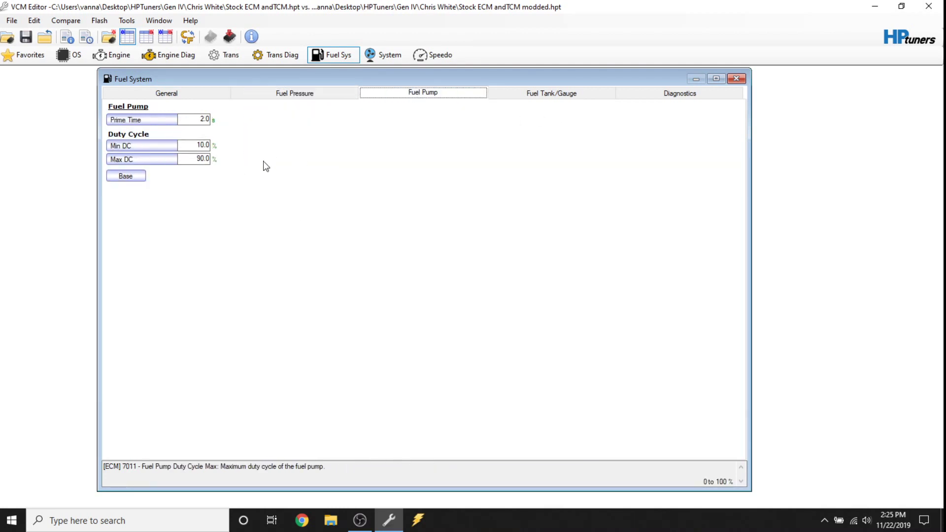
{"action": "left_click", "coordinate": [189, 120]}
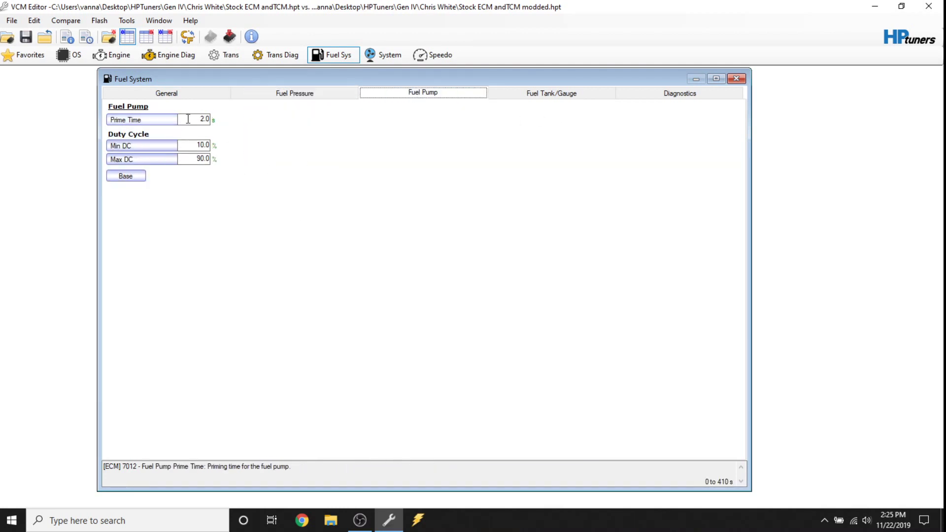
{"action": "left_click", "coordinate": [555, 97]}
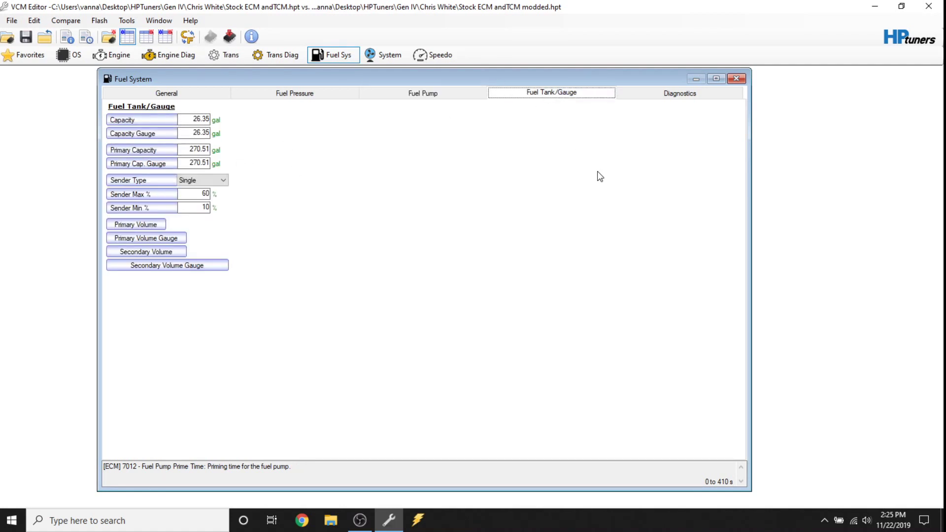
{"action": "left_click", "coordinate": [668, 95]}
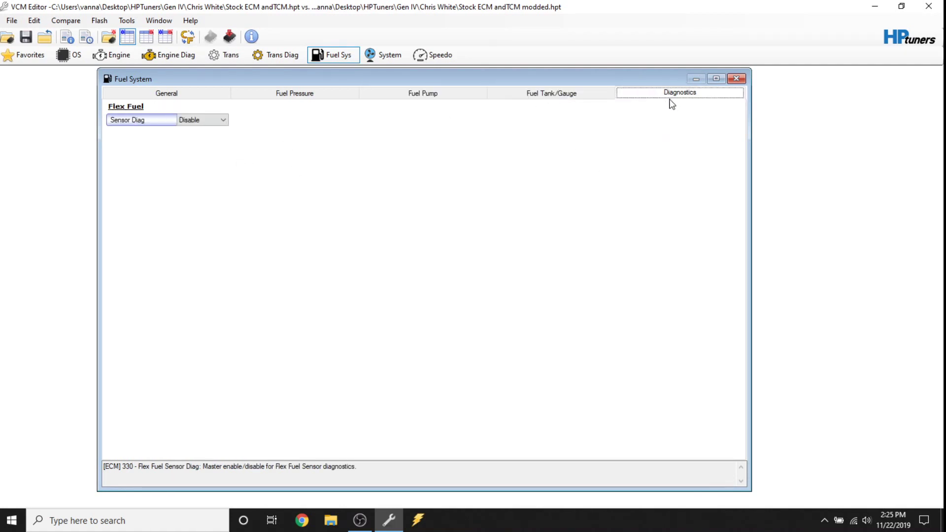
{"action": "left_click", "coordinate": [735, 79]}
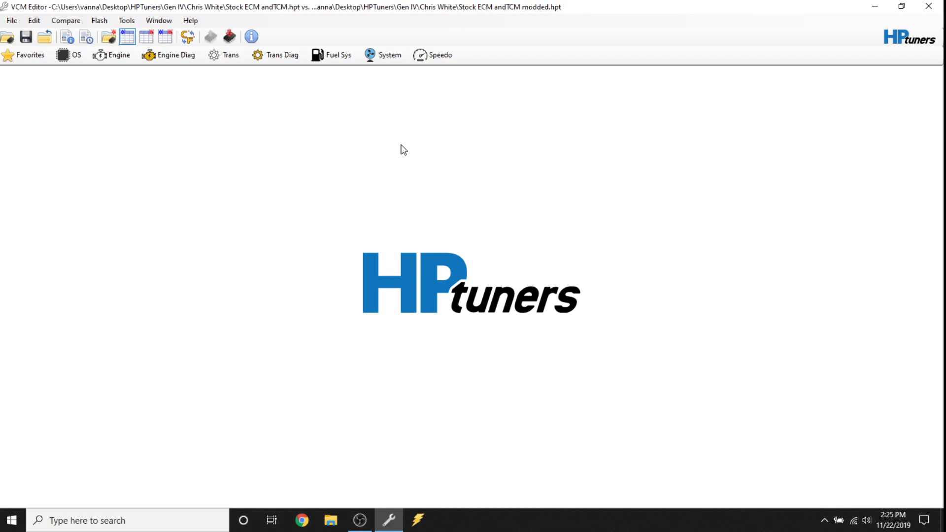
Step: Open System settings, review the General alternator and starter relay values, then go to Fans
{"action": "left_click", "coordinate": [385, 52]}
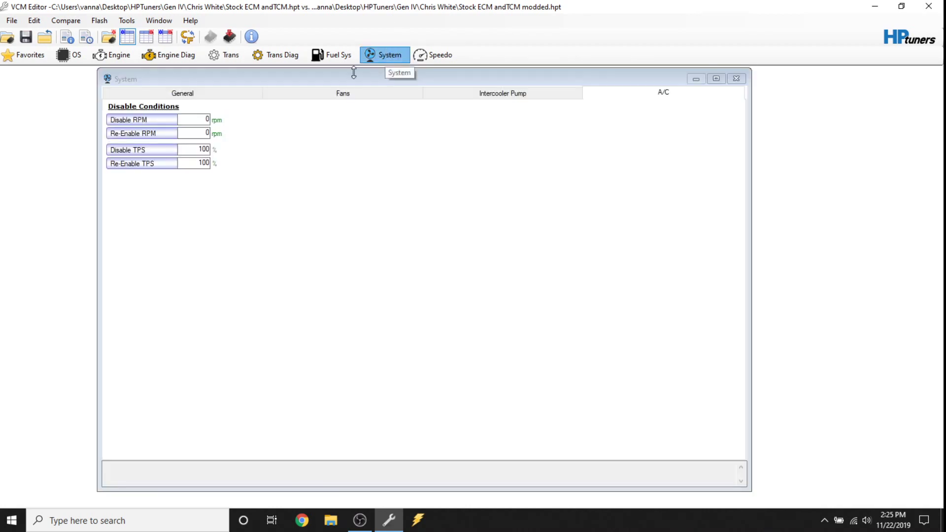
{"action": "left_click", "coordinate": [207, 97]}
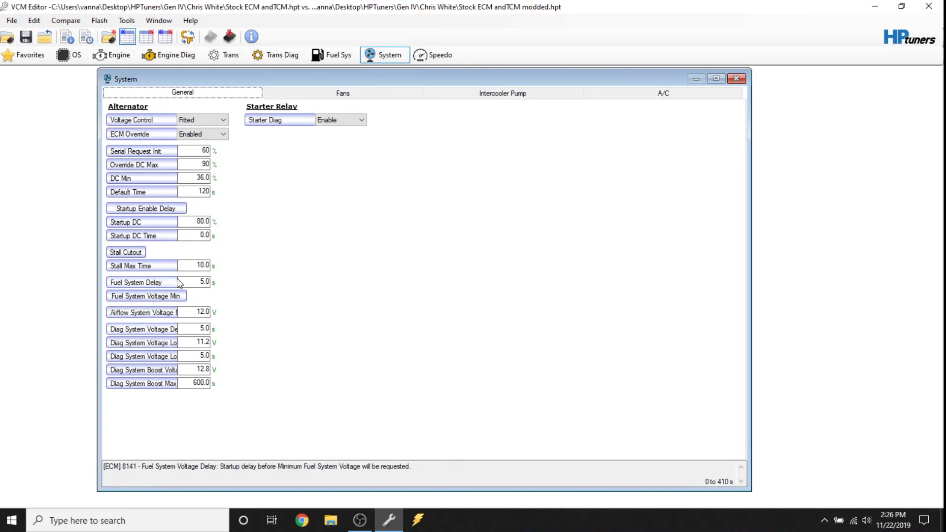
{"action": "left_click", "coordinate": [343, 93]}
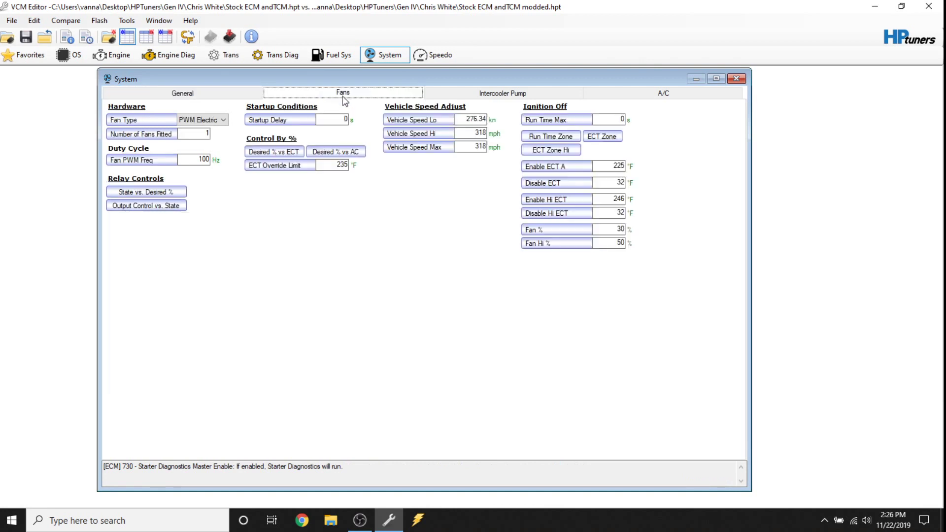
Step: Inspect the Fan Desired % vs ECT table, keep PWM Electric fans, then view Intercooler Pump and A/C
{"action": "left_click", "coordinate": [299, 153]}
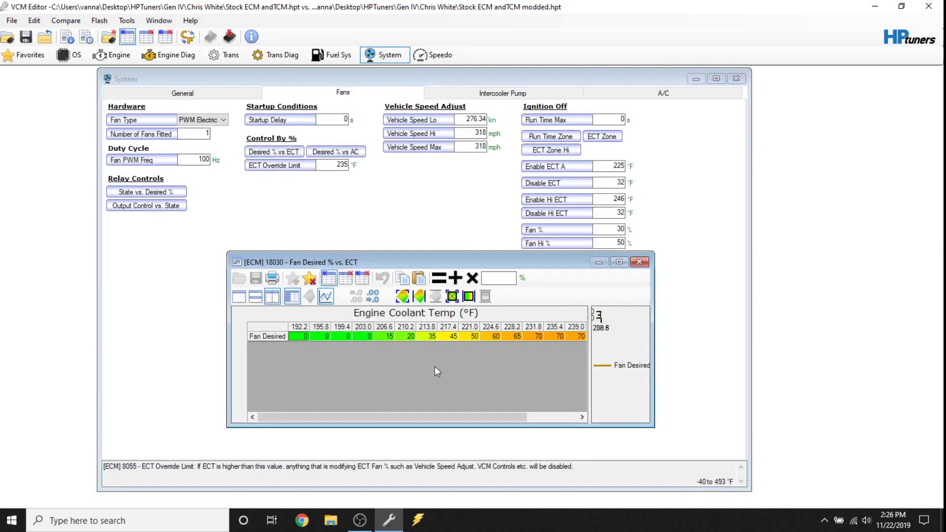
{"action": "left_click", "coordinate": [213, 120]}
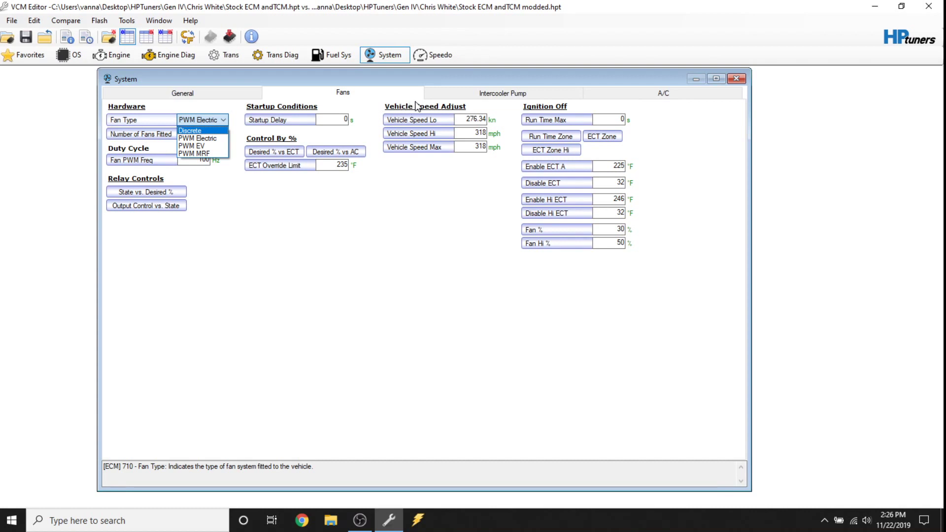
{"action": "left_click", "coordinate": [453, 101]}
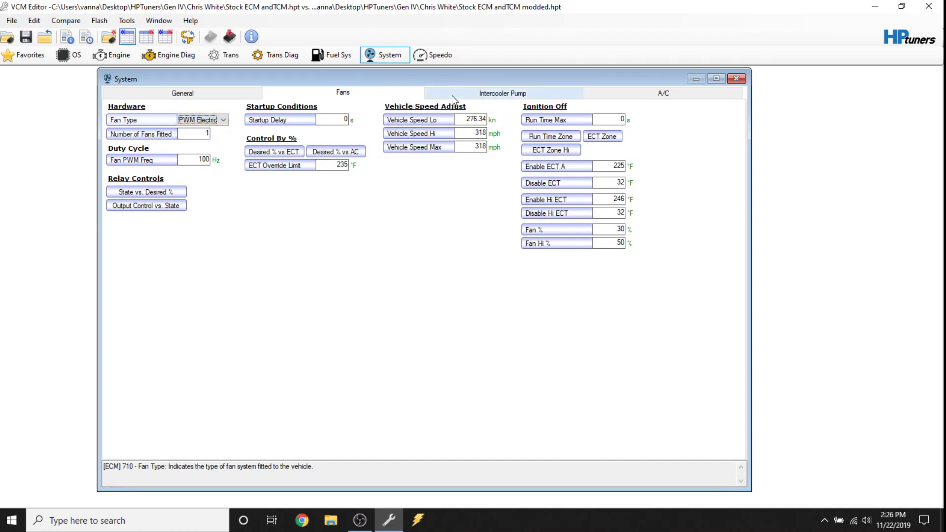
{"action": "left_click", "coordinate": [500, 99]}
{"action": "left_click", "coordinate": [661, 94]}
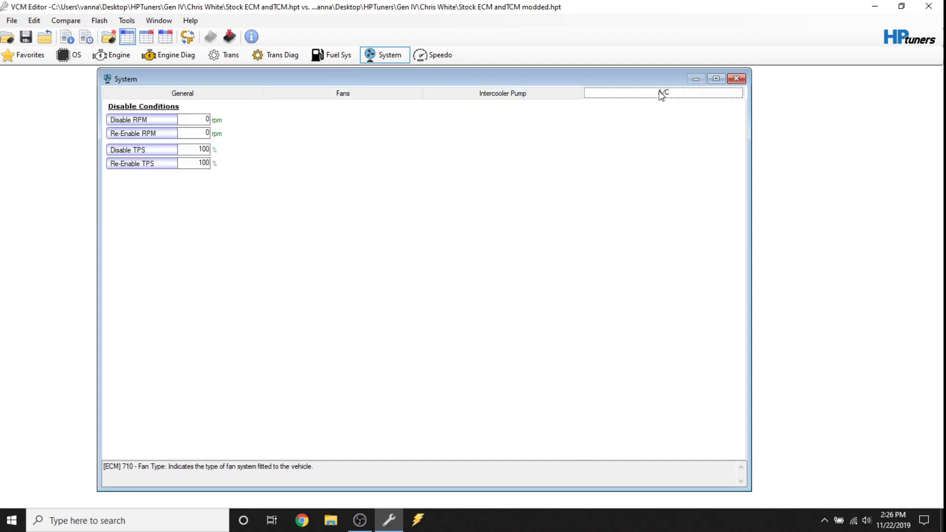
Step: Review Speedo calibration, then on the Limiter page select the Speed Limiter 4WD Low value
{"action": "left_click", "coordinate": [438, 57]}
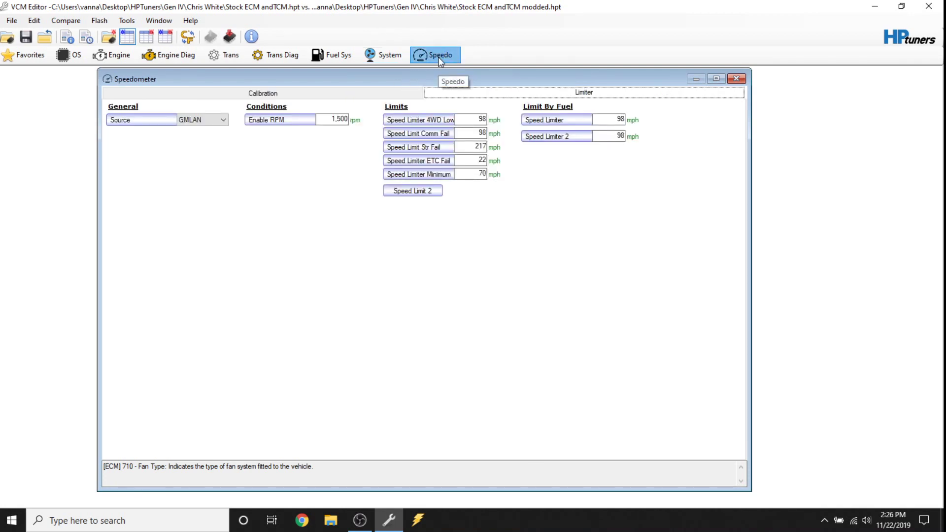
{"action": "left_click", "coordinate": [353, 96]}
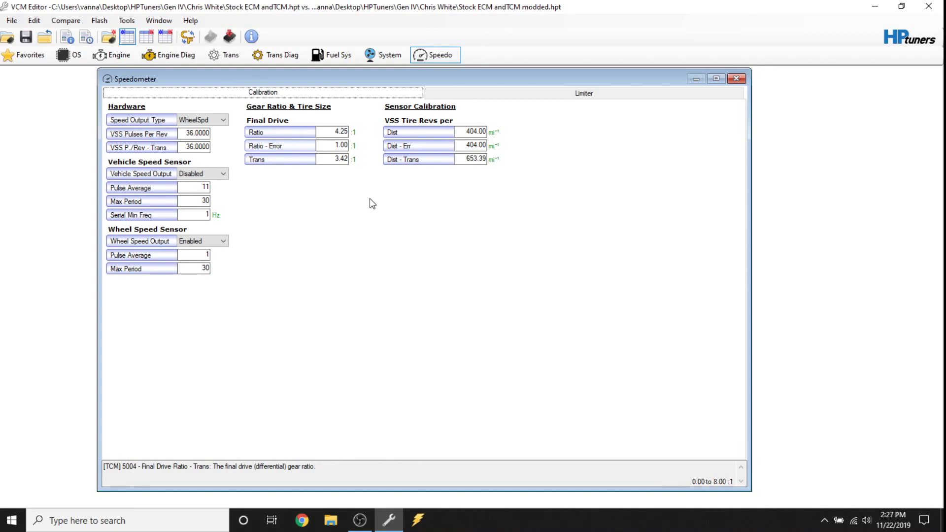
{"action": "left_click", "coordinate": [527, 91]}
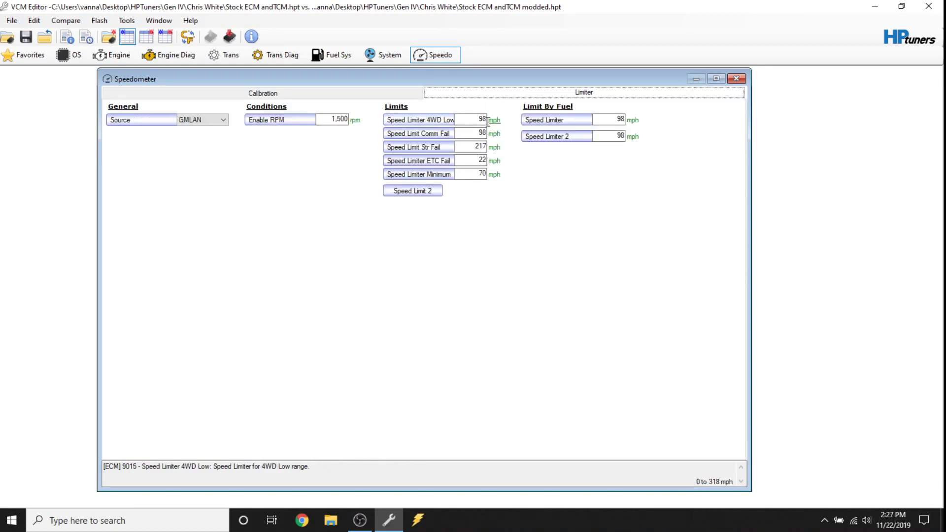
{"action": "double_click", "coordinate": [479, 119]}
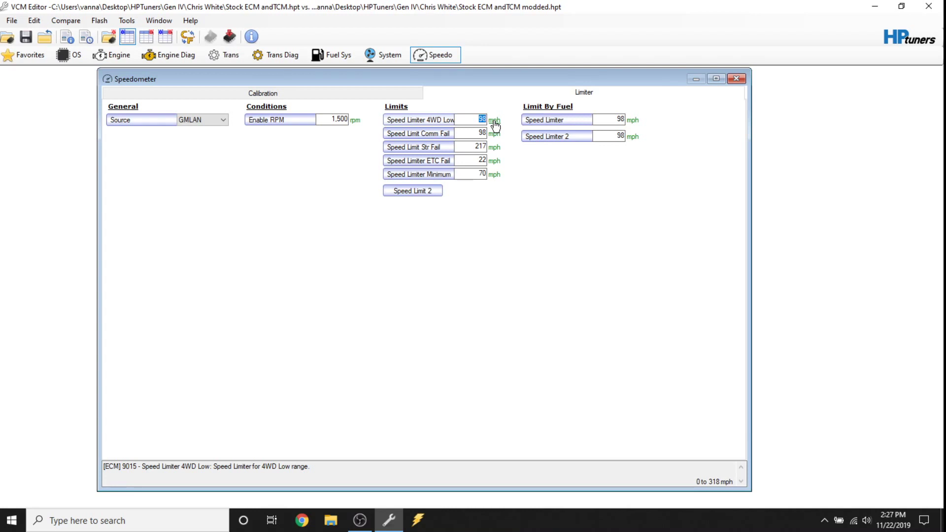
{"action": "left_click", "coordinate": [736, 78]}
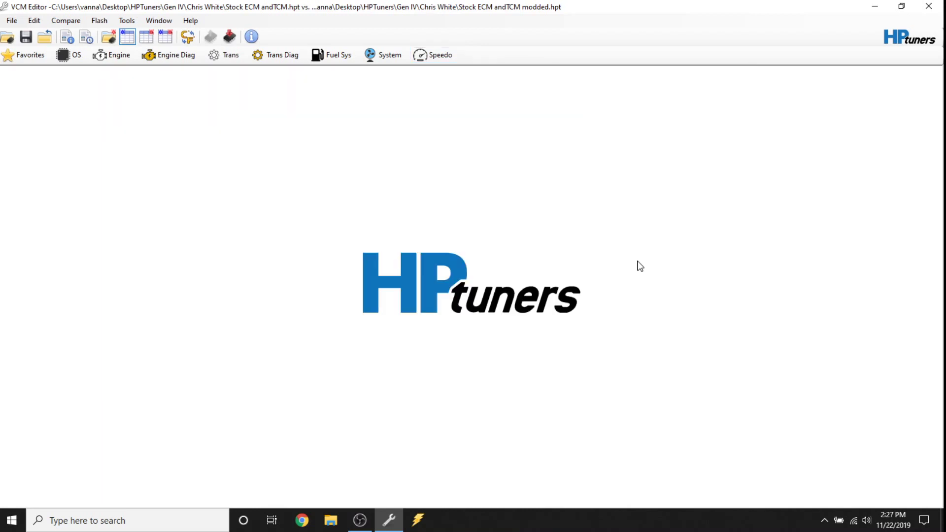